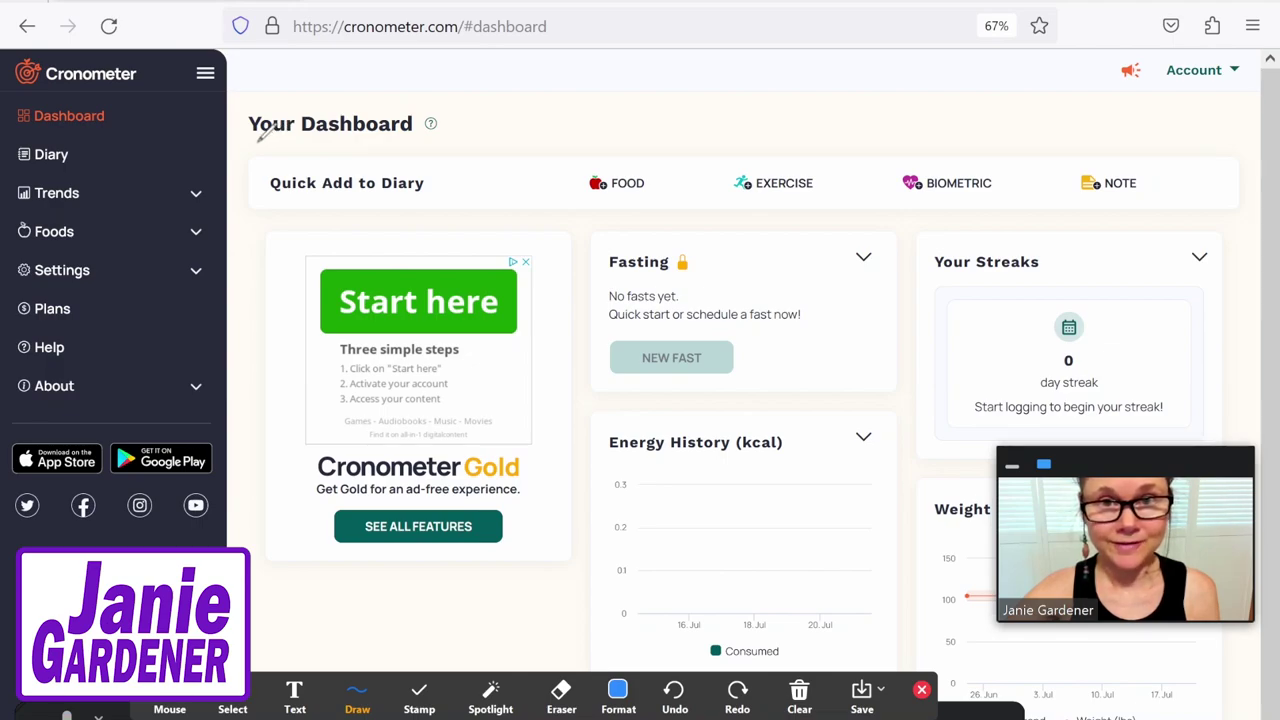
Mark the dashboard title, the navigation menu and the Quick Add to Diary row with pen strokes, clearing each, and close the annotation tools
drag(257, 141, 437, 137)
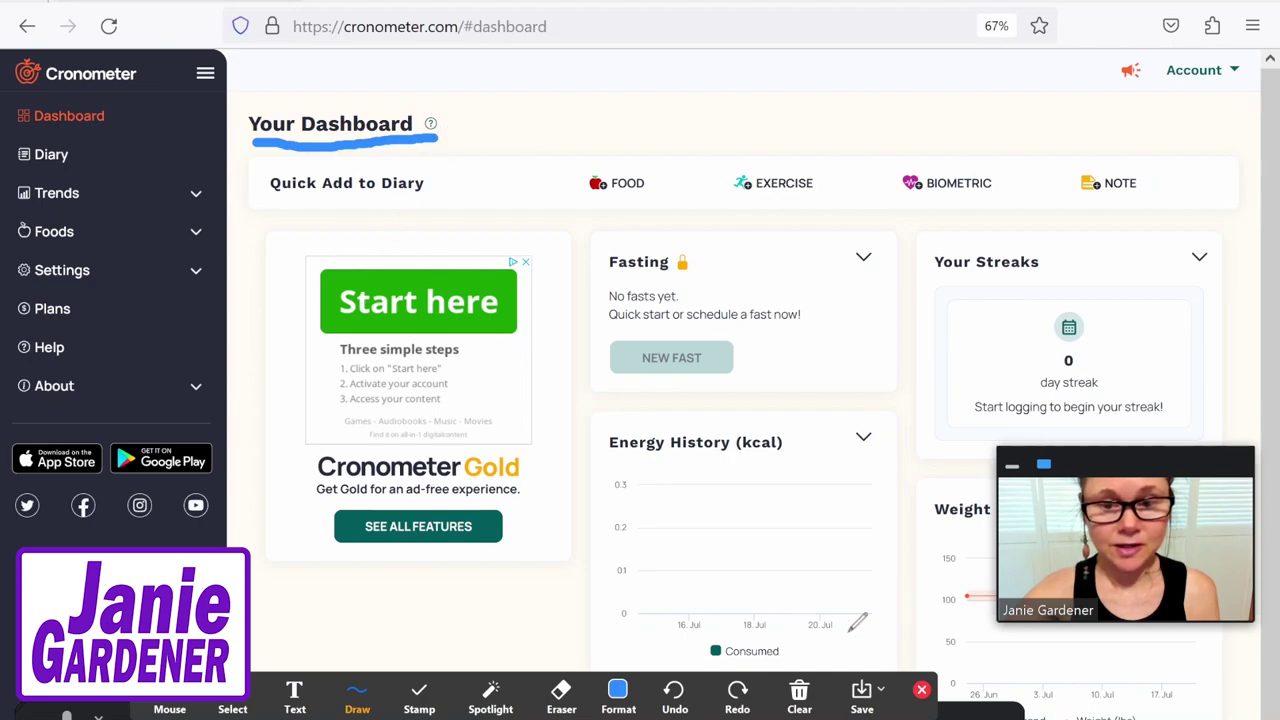
click(799, 692)
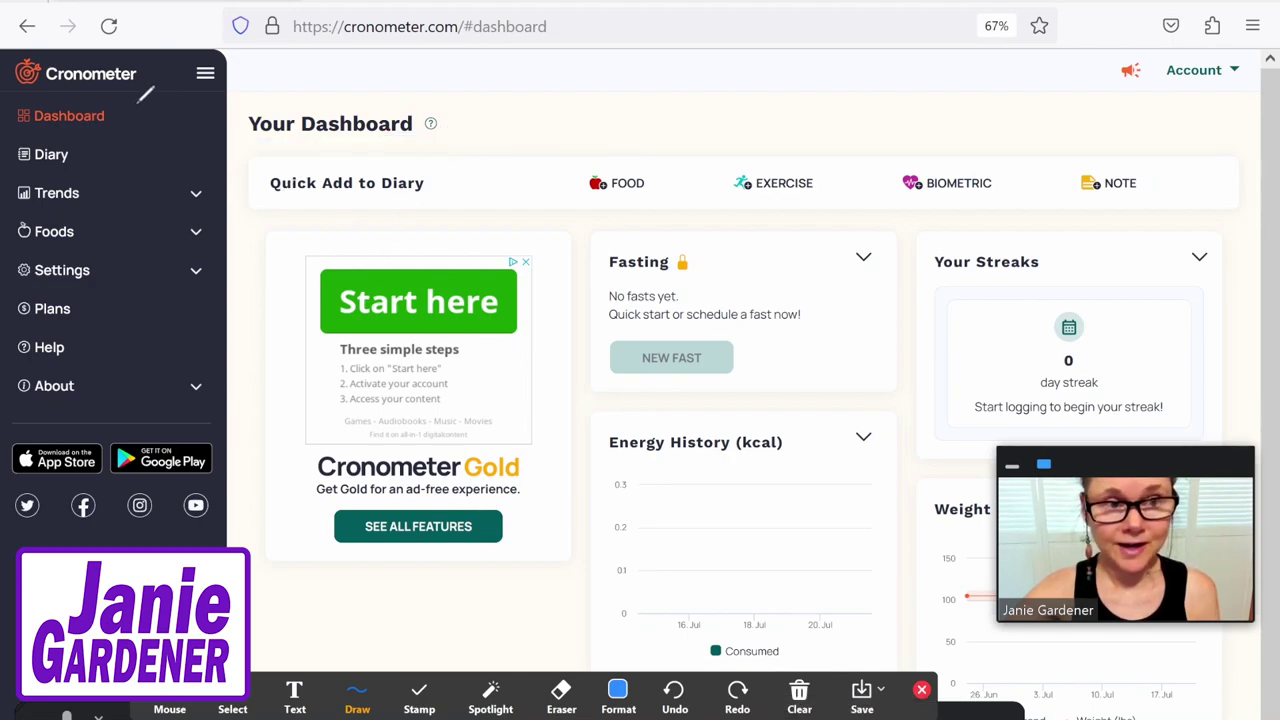
mouse_move(136, 104)
mouse_down()
mouse_move(166, 306)
mouse_move(152, 410)
mouse_up()
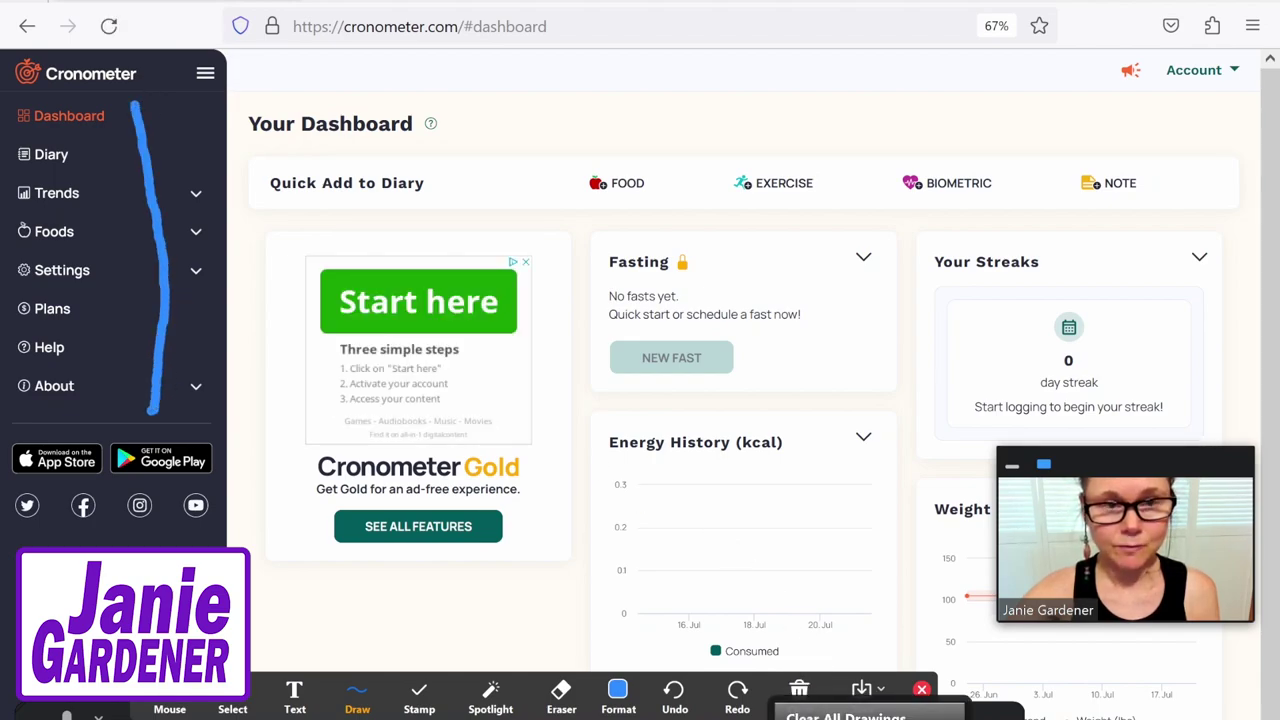
click(798, 688)
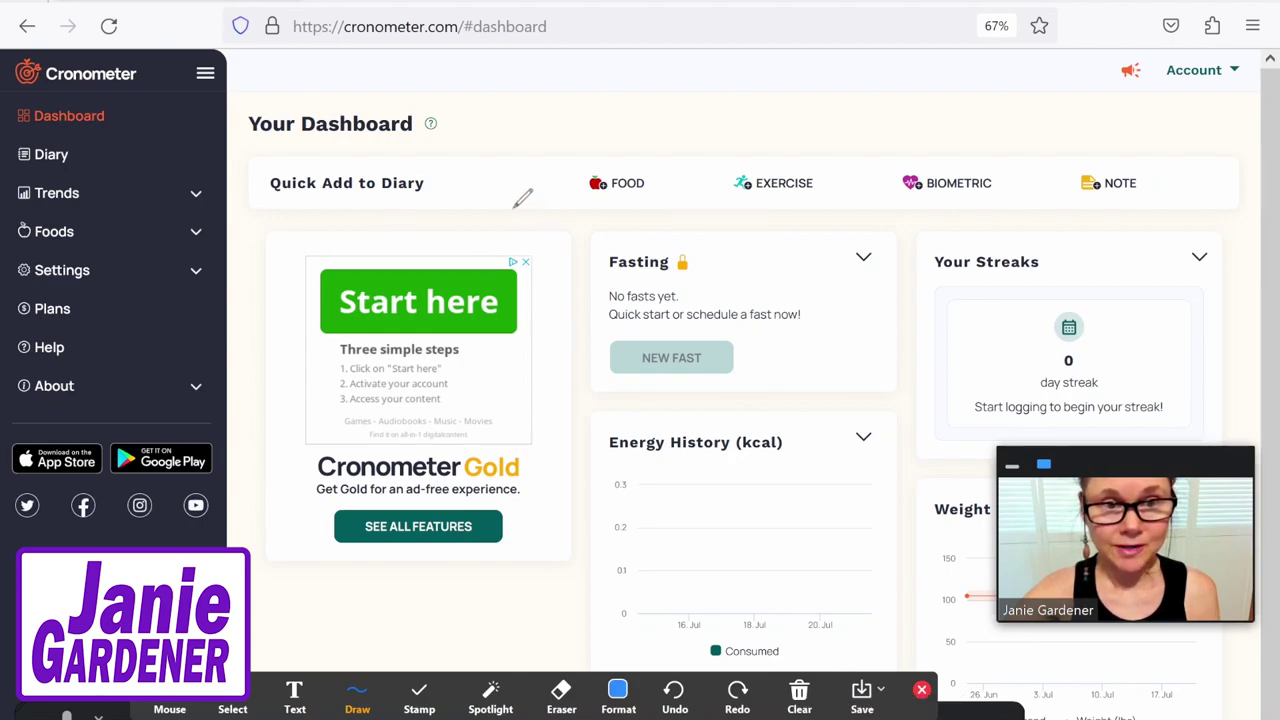
drag(276, 204, 981, 213)
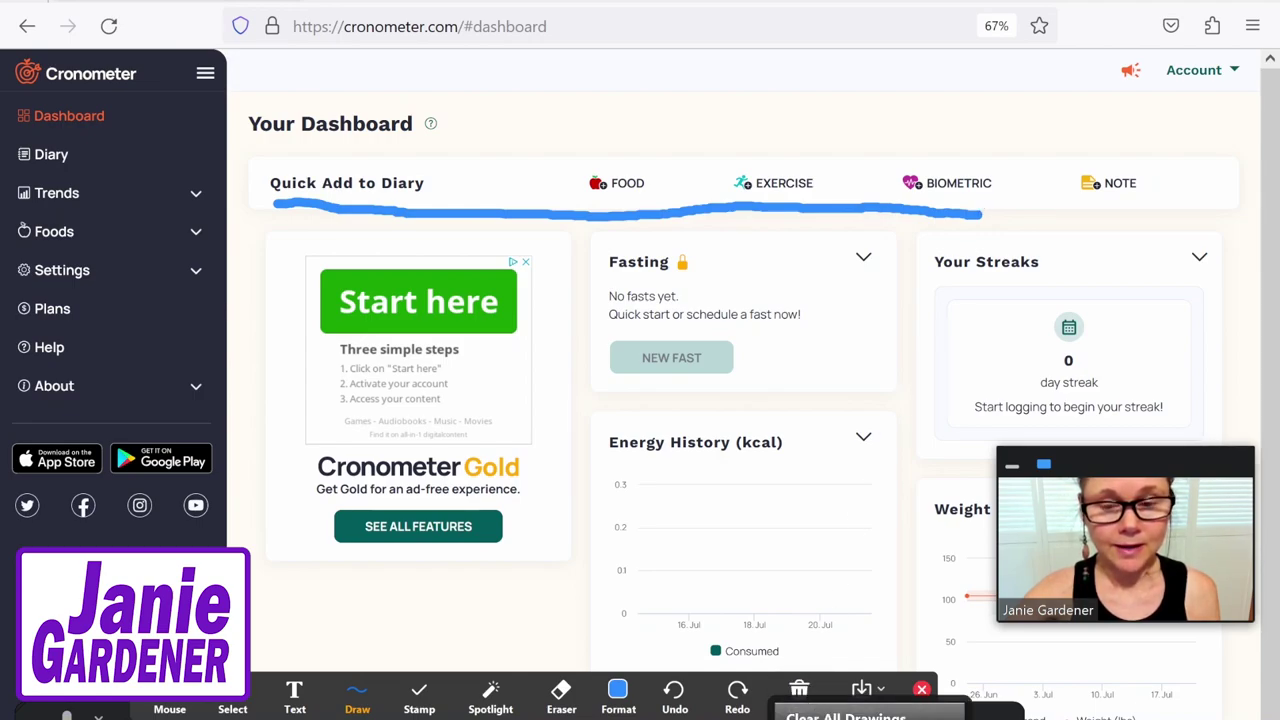
click(799, 690)
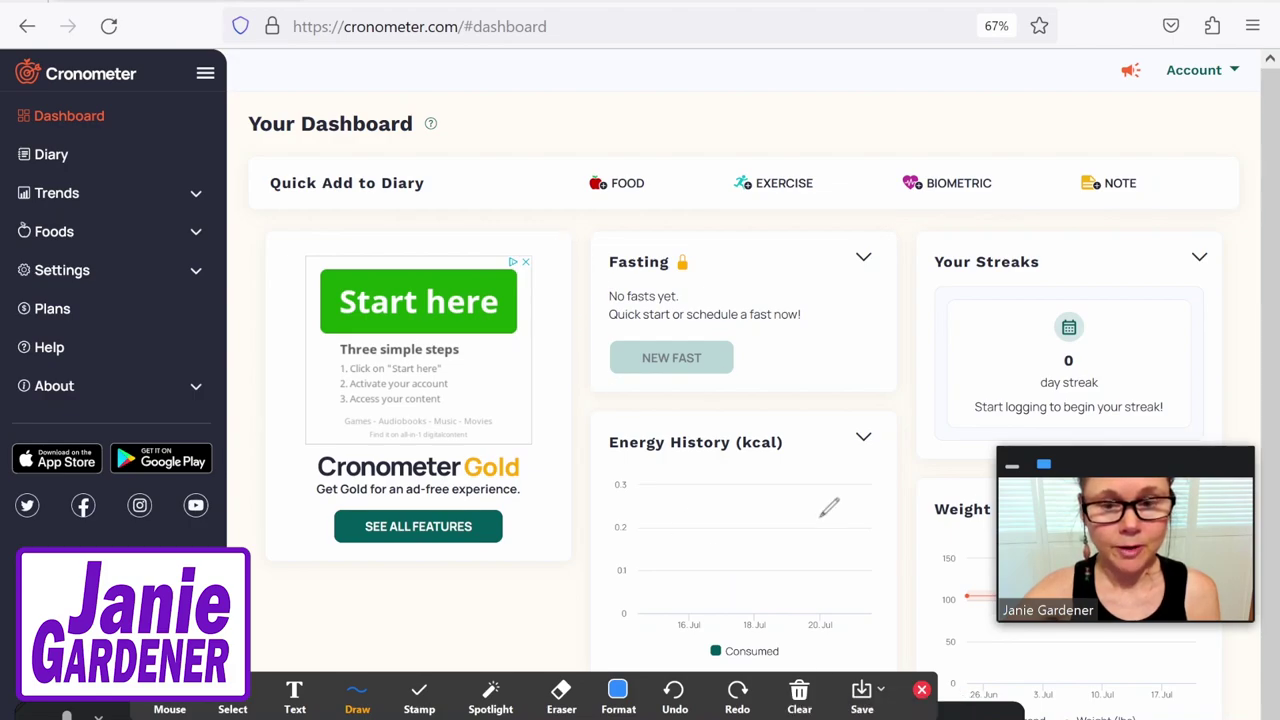
click(922, 690)
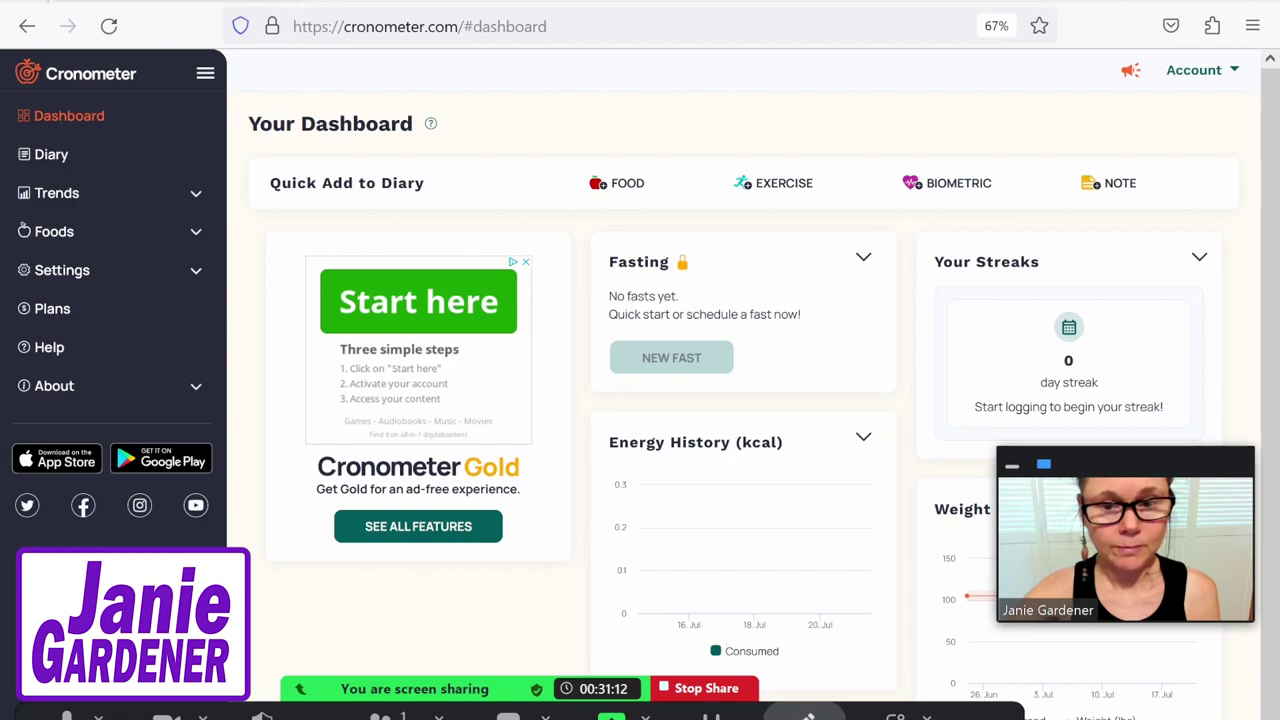
Underline the Settings expand arrow with the annotation pen, clear the drawing and close the annotation tools
click(808, 716)
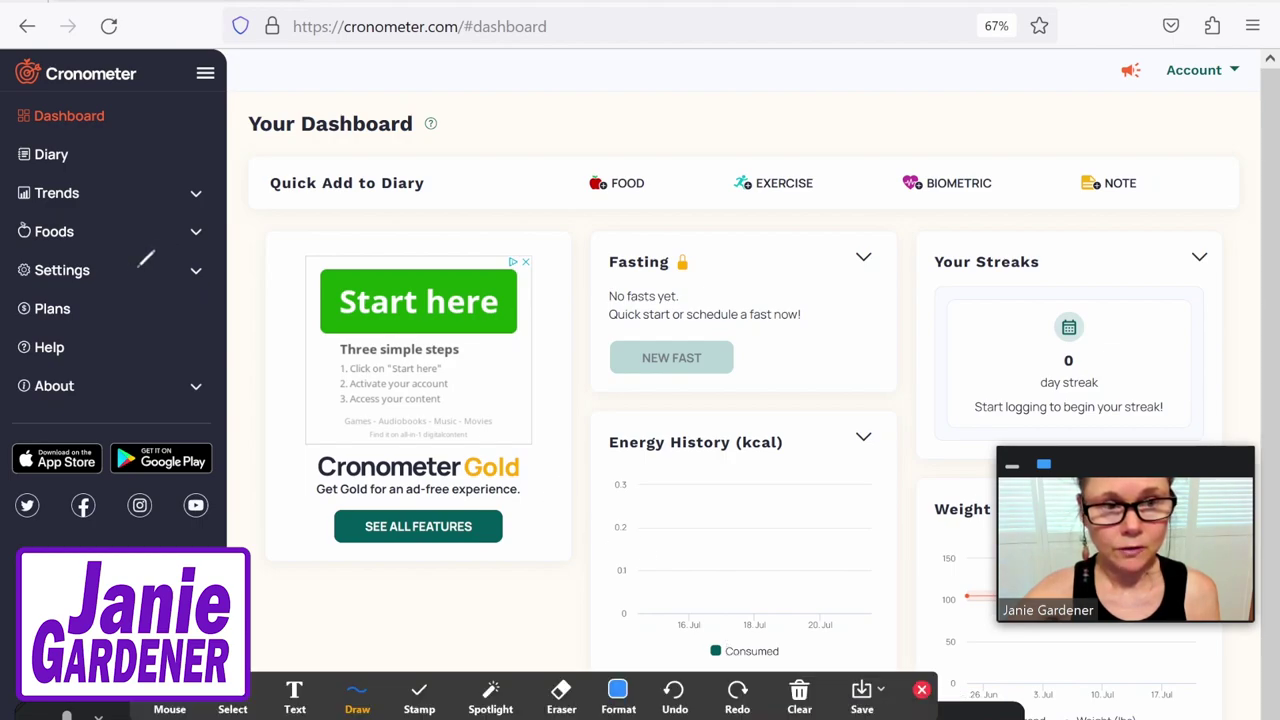
click(166, 279)
drag(172, 277, 214, 283)
click(799, 700)
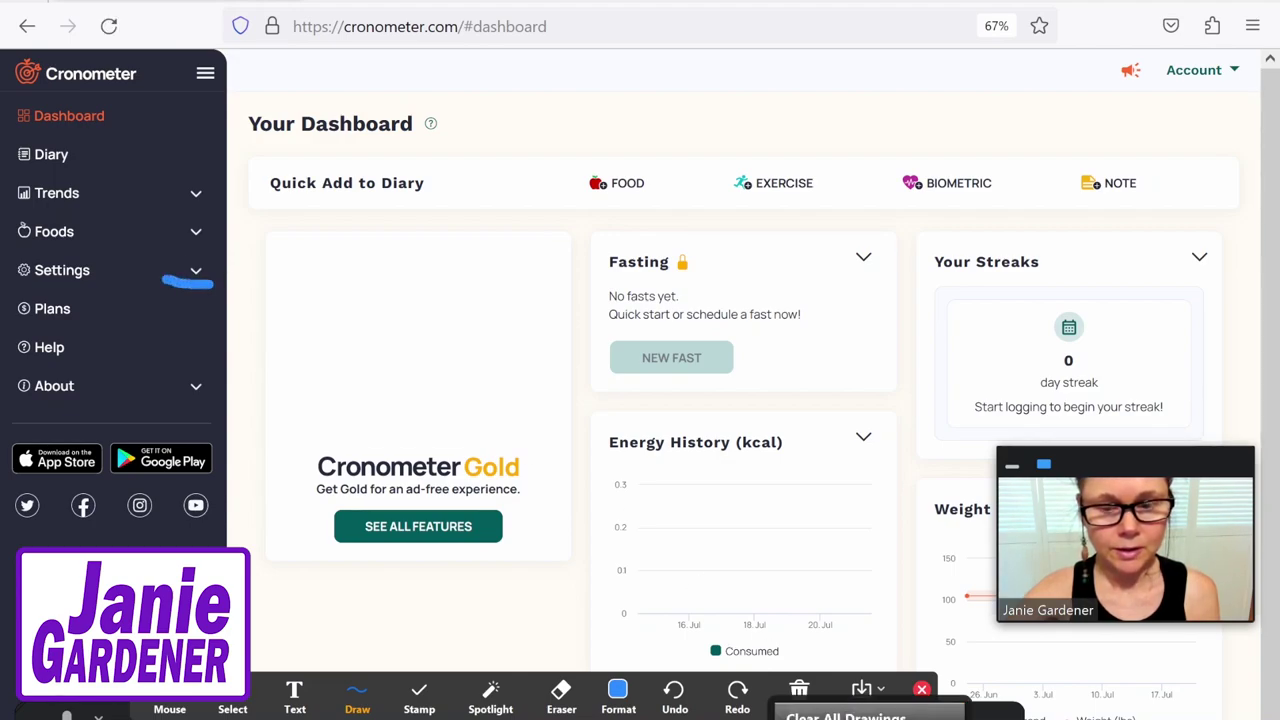
click(869, 707)
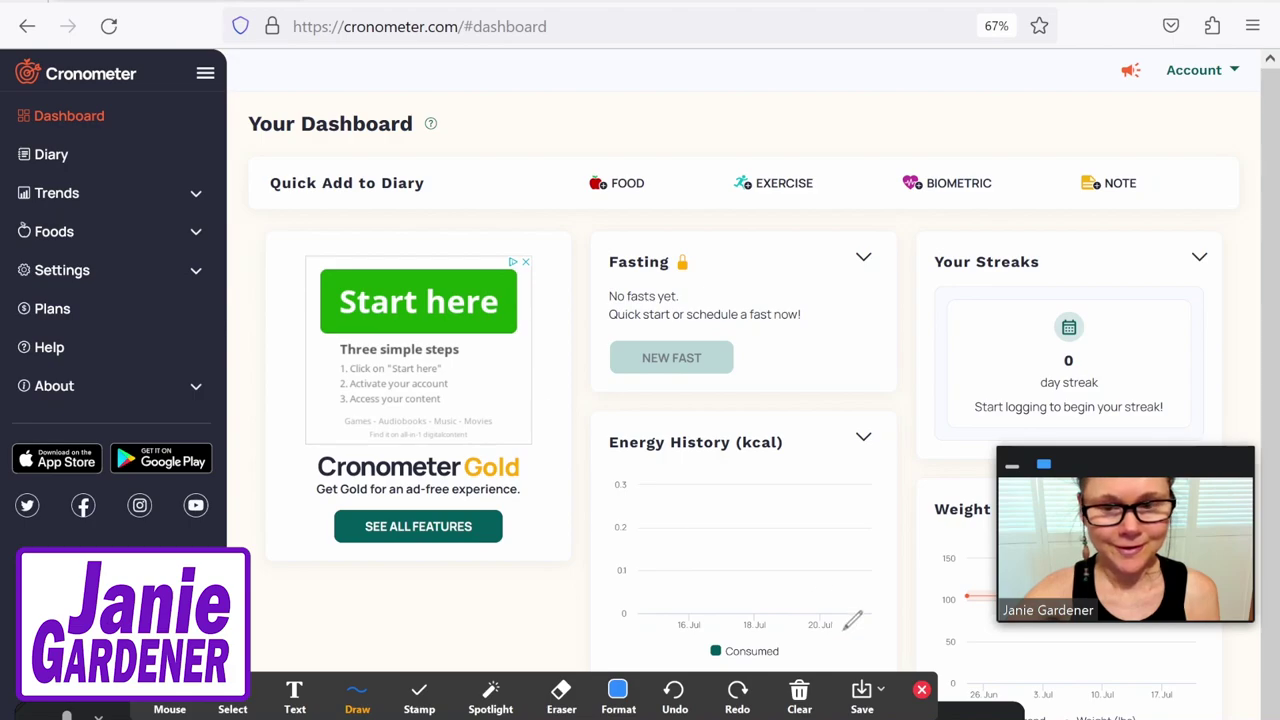
click(922, 690)
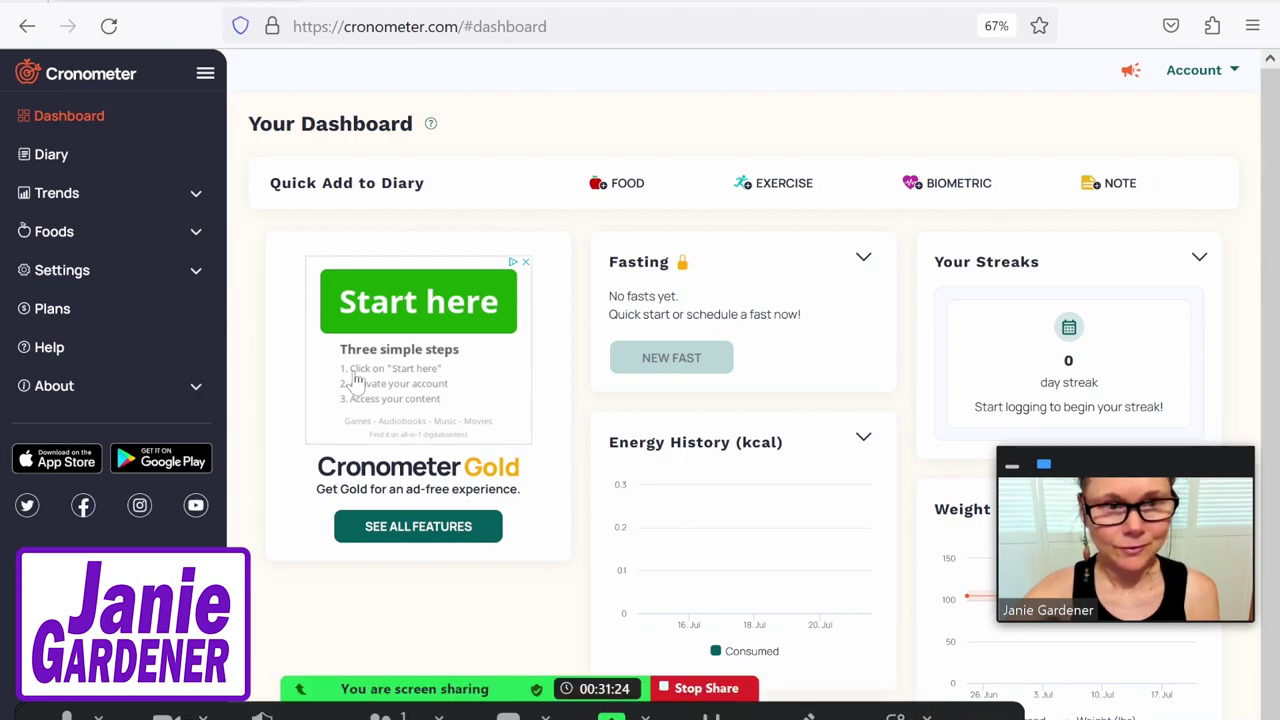
Expand Settings, mark the Profile + Targets entry with a temporary pen stroke, and open that page
click(192, 276)
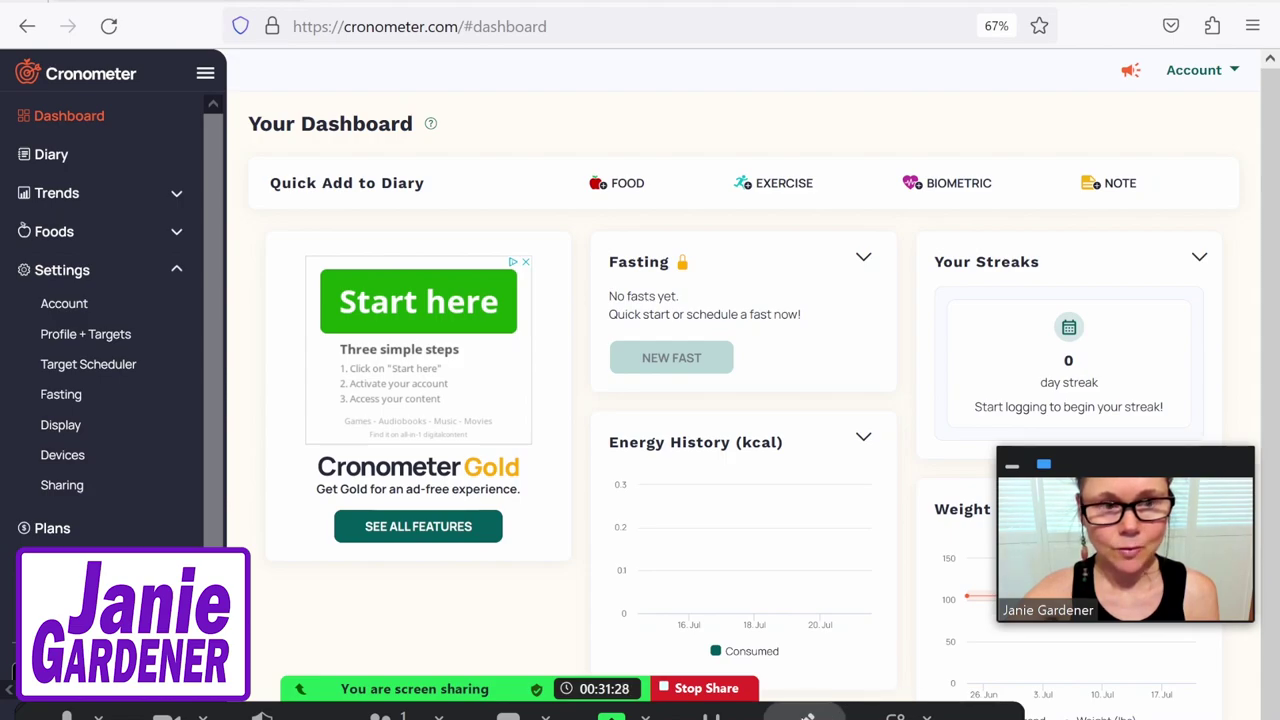
click(807, 716)
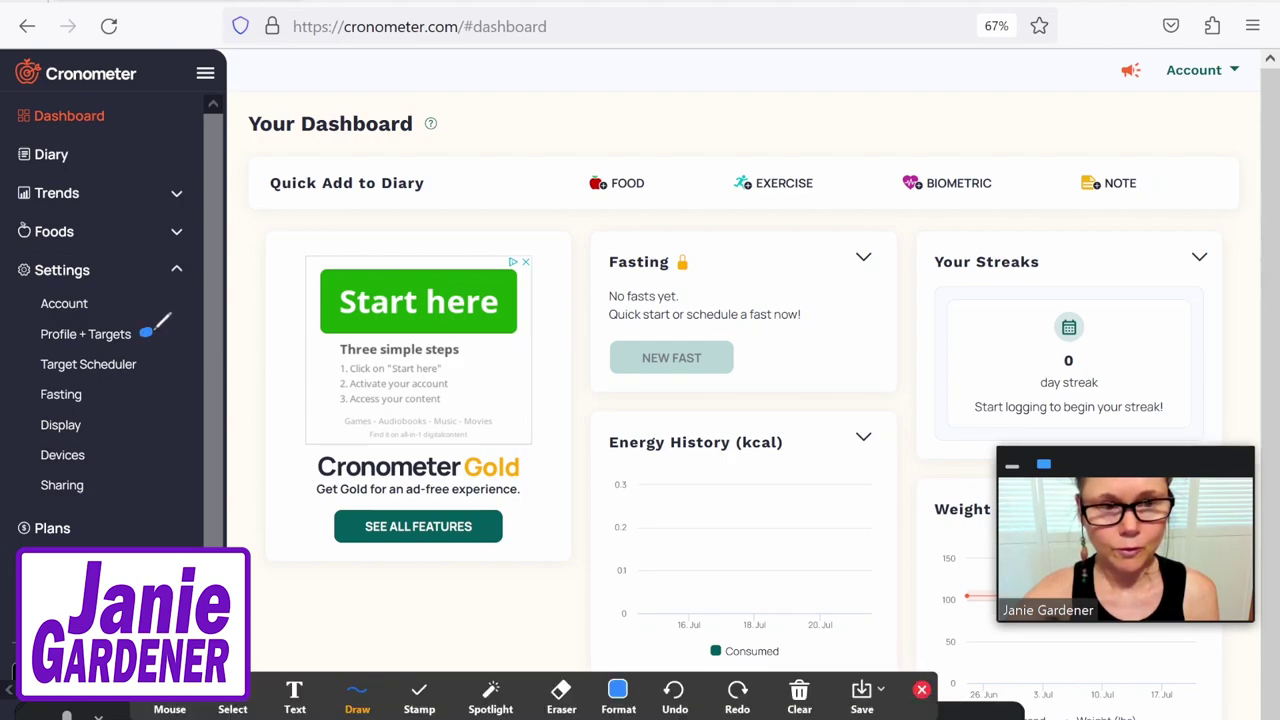
drag(152, 332, 186, 333)
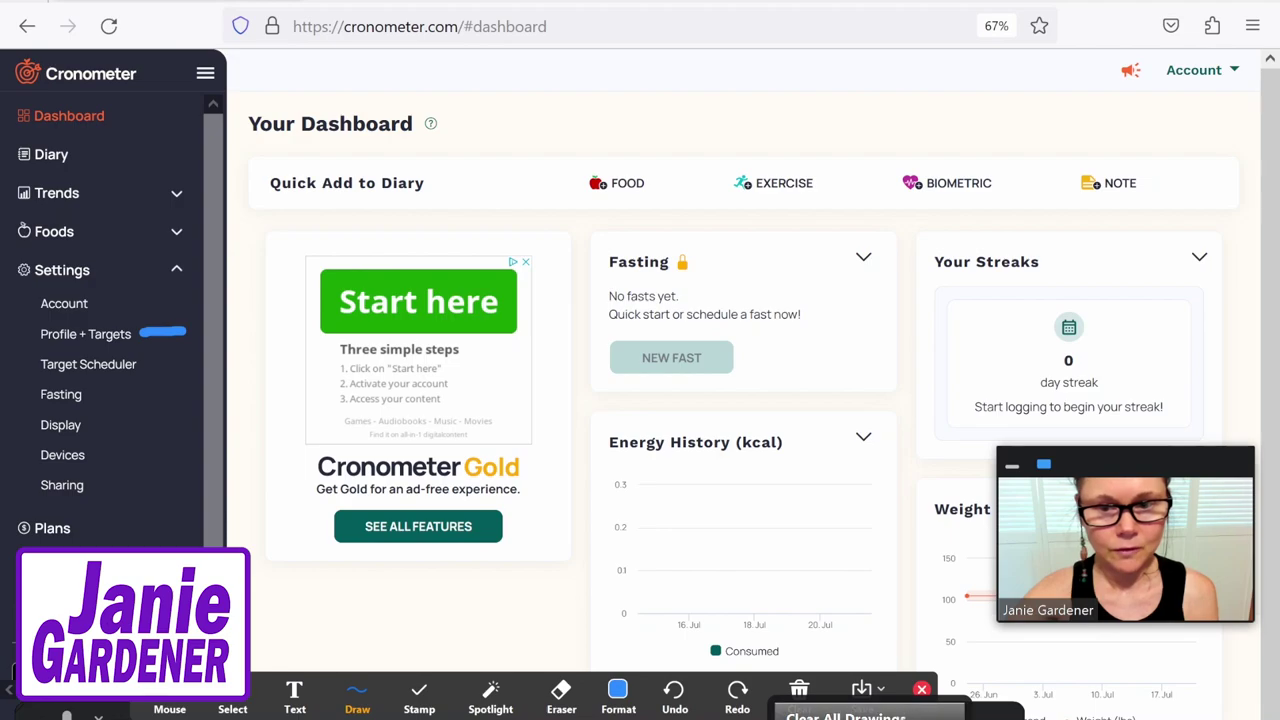
click(799, 690)
click(921, 690)
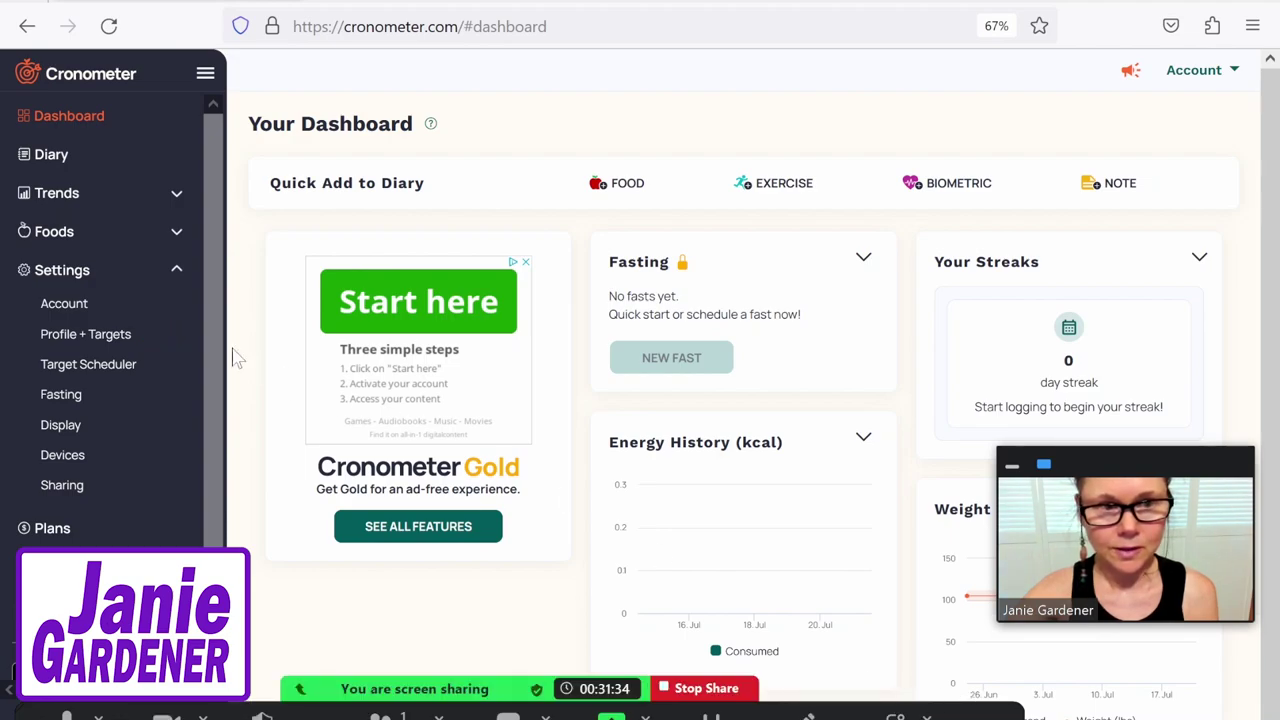
click(124, 340)
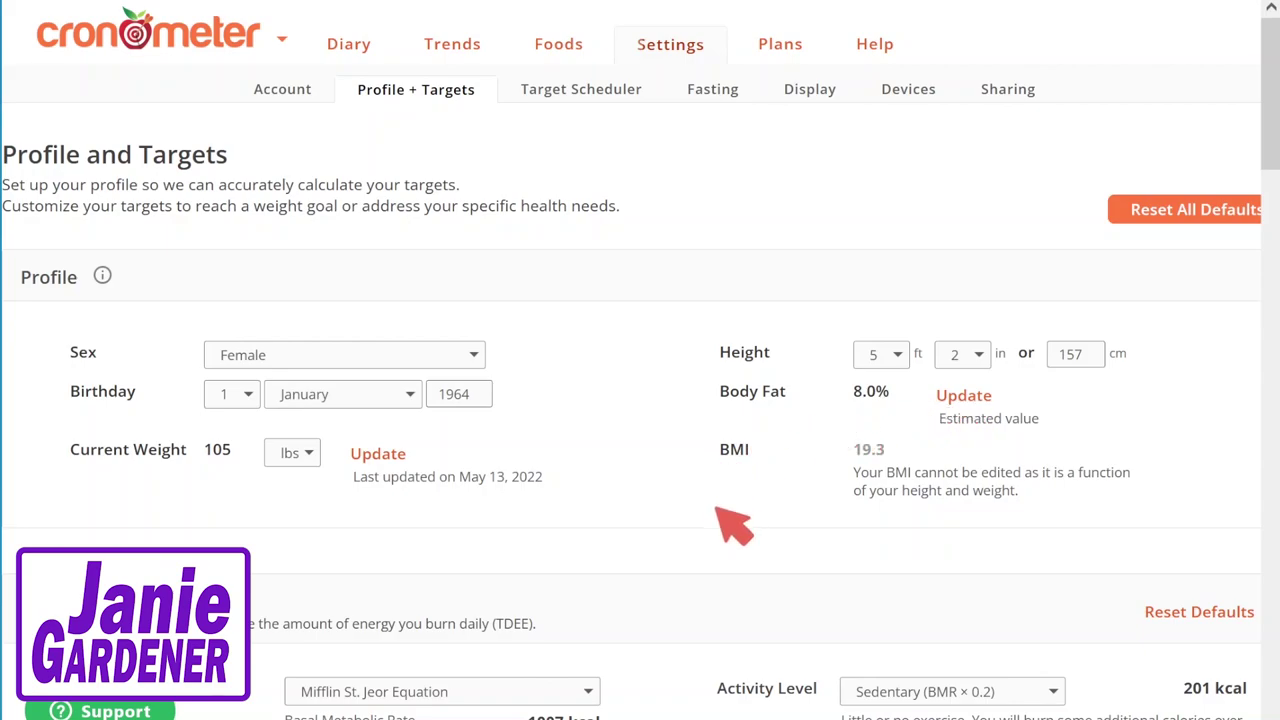
Look through the Profile, Energy Burned, Weight Goal, Macronutrient Targets and Tracking Carbohydrates settings
scroll(720, 517, down, 4)
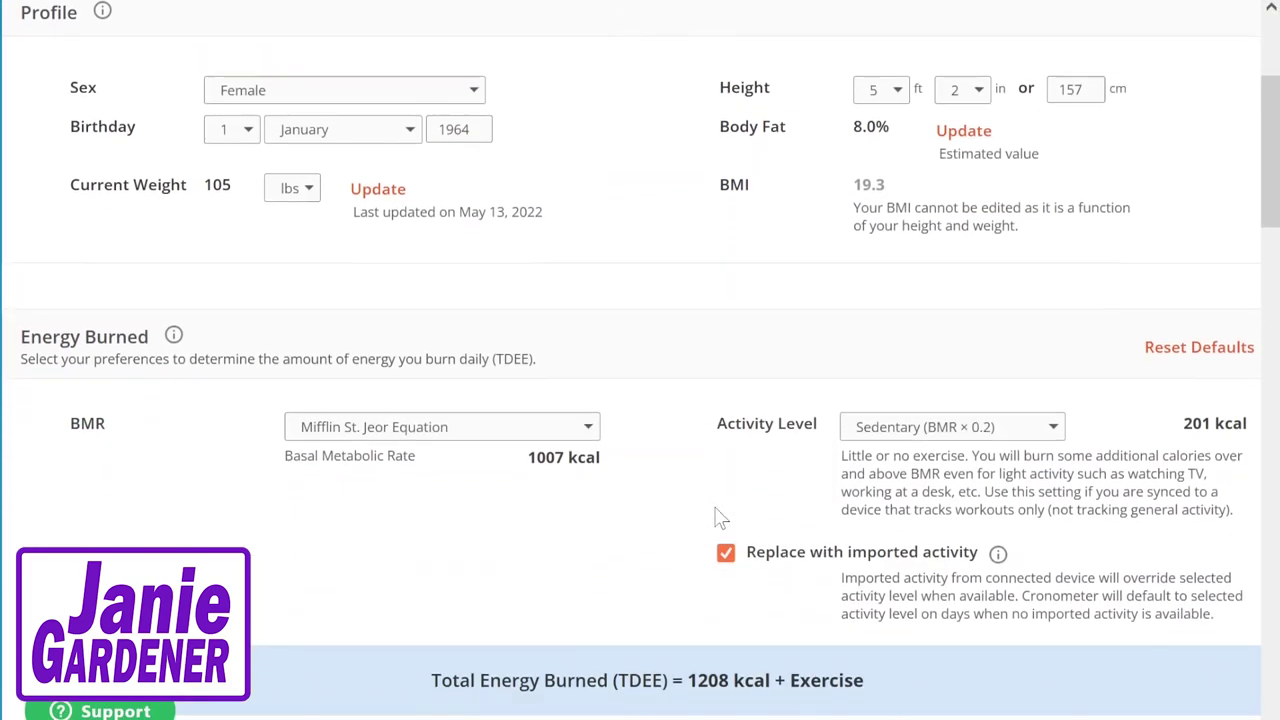
scroll(720, 517, down, 2)
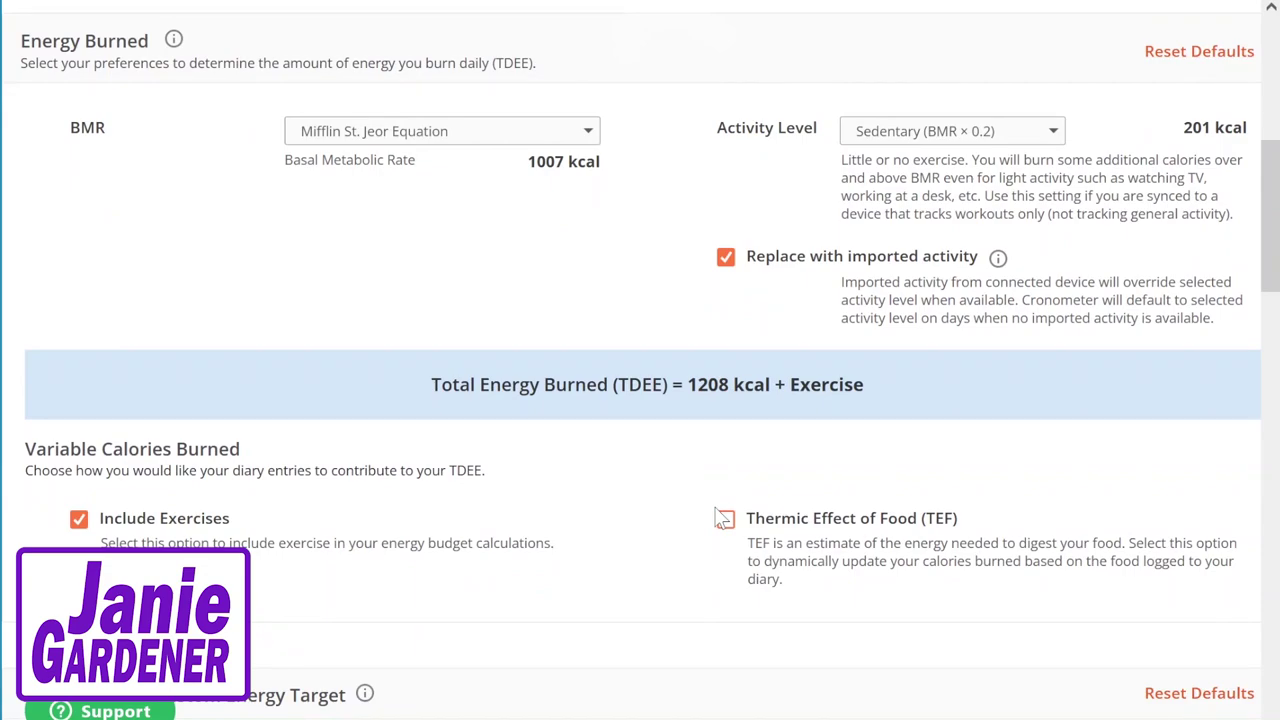
scroll(716, 512, down, 5)
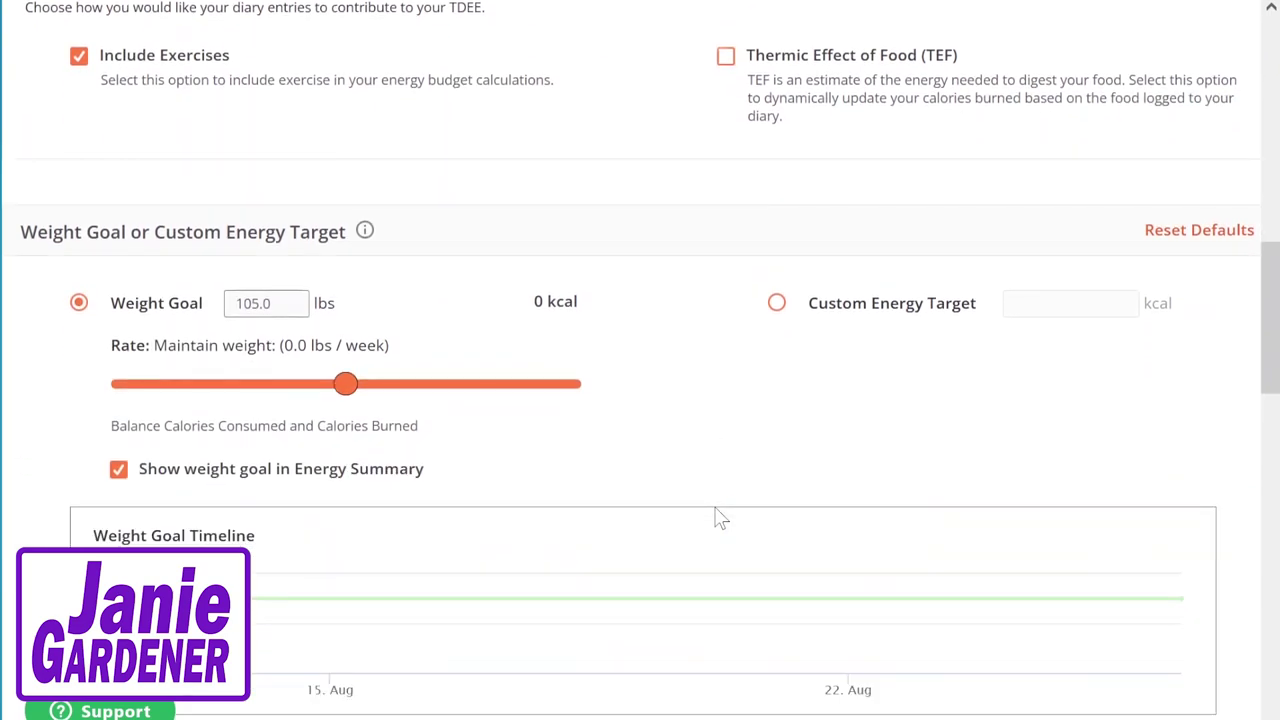
scroll(720, 517, down, 7)
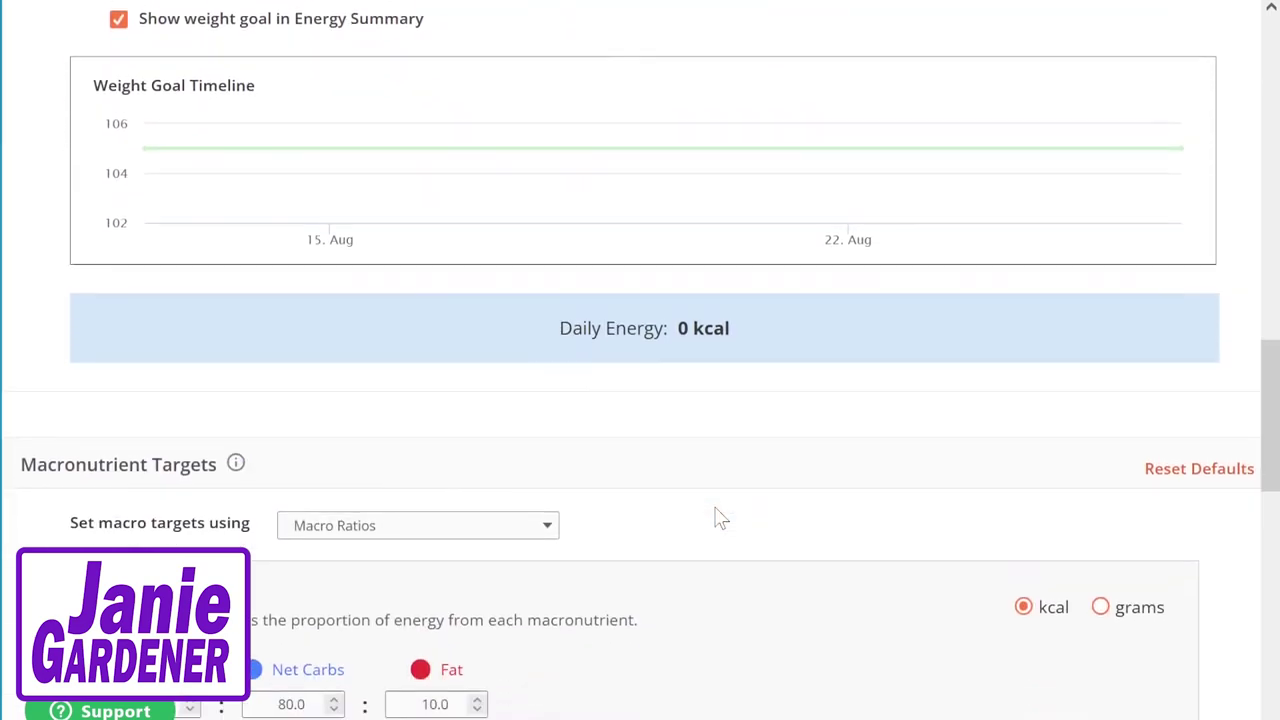
scroll(720, 517, down, 2)
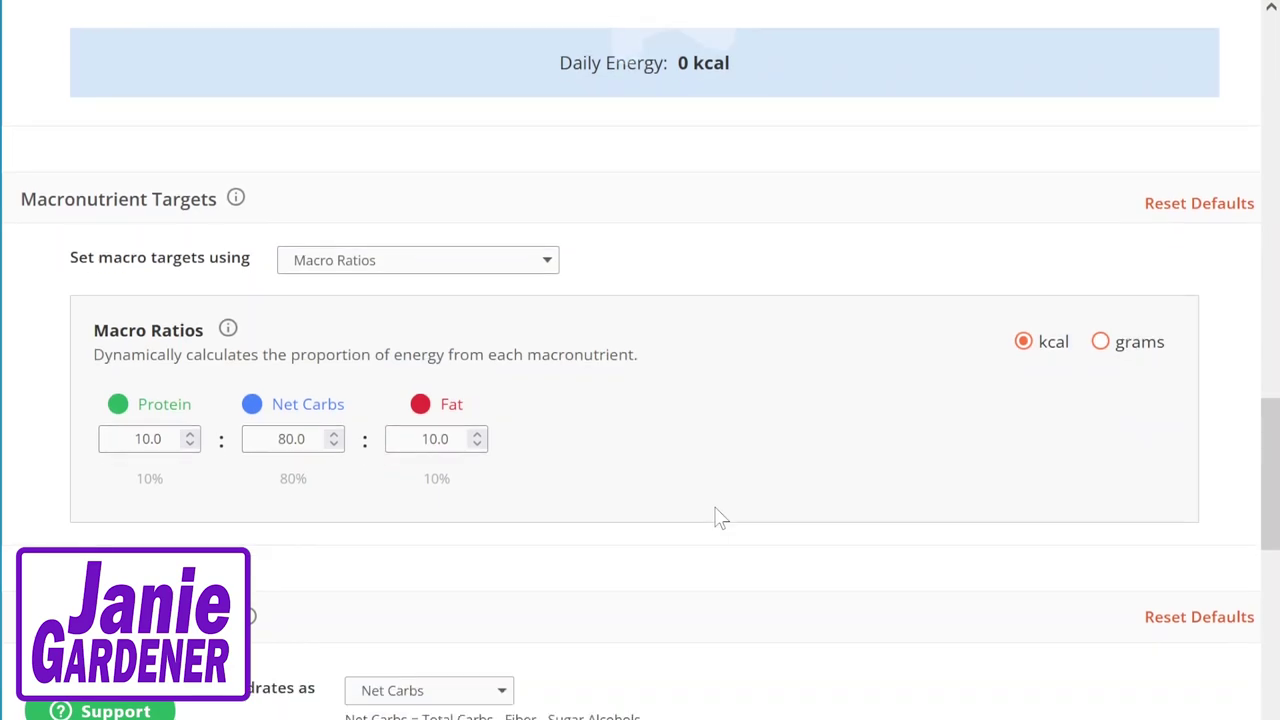
scroll(720, 517, down, 3)
scroll(720, 517, up, 2)
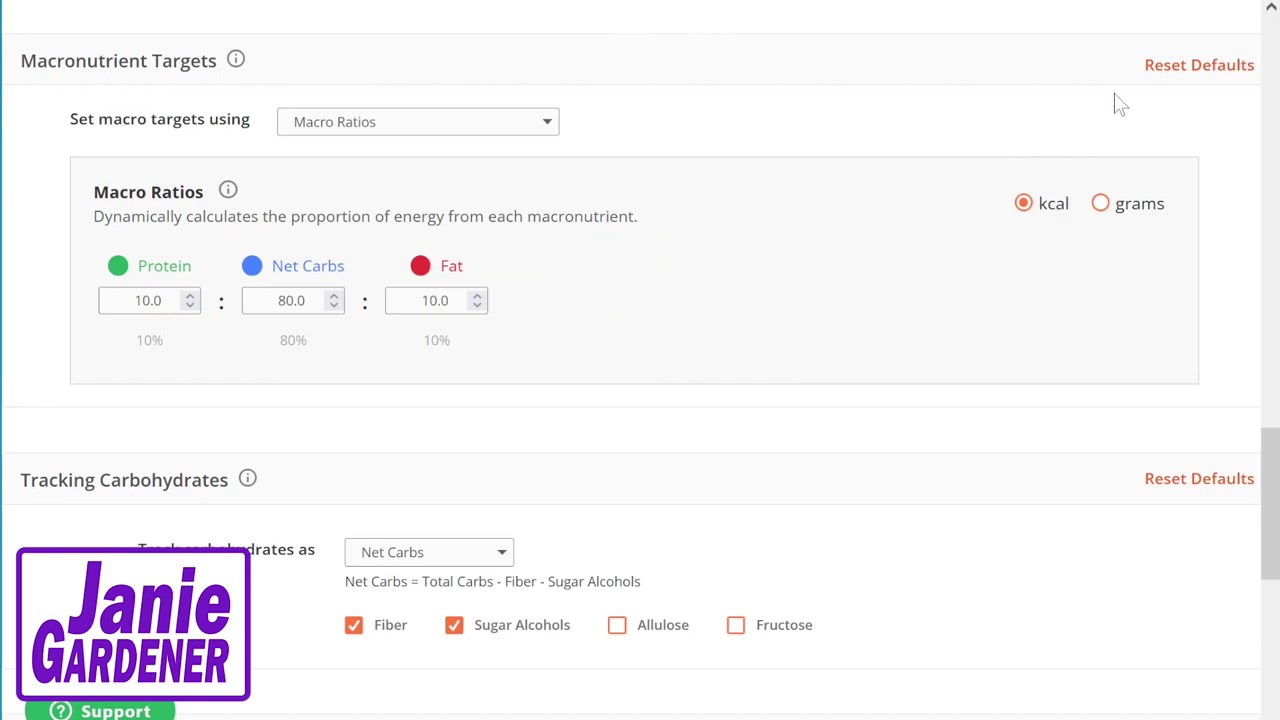
Restore the Macronutrient Targets to the default protein, net carbs and fat ratio of 25:45:30
click(1206, 66)
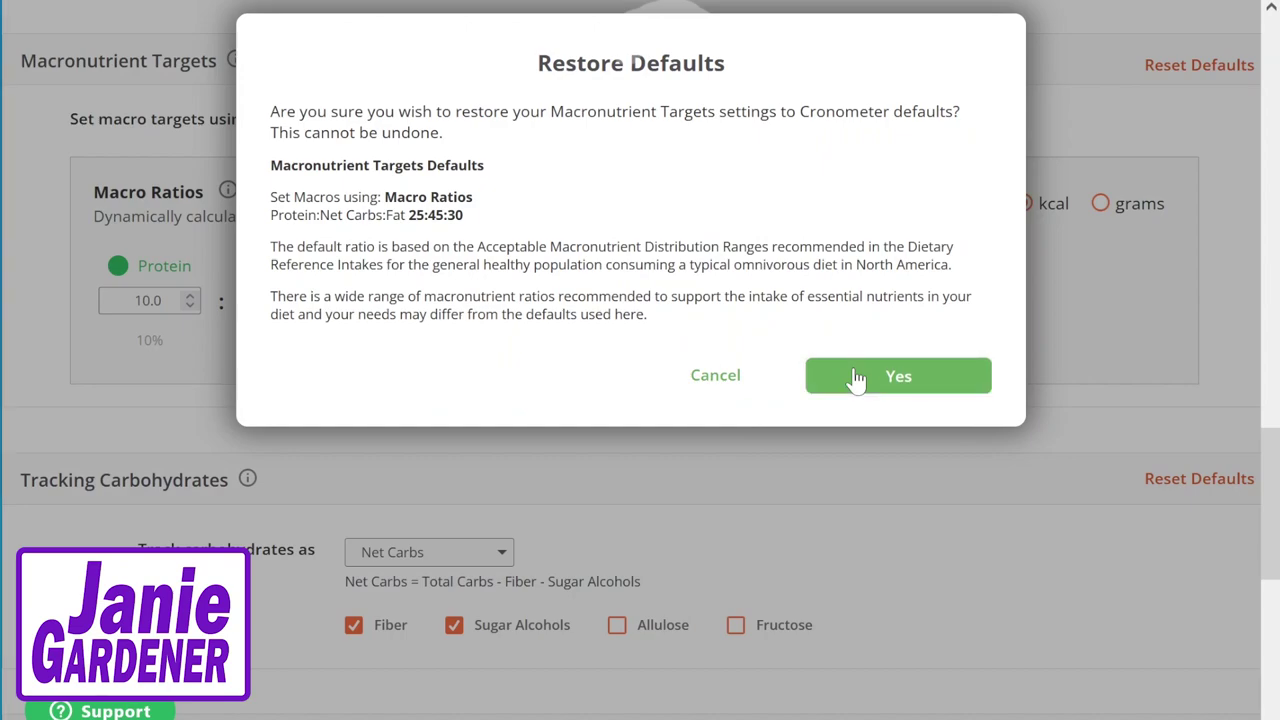
click(856, 372)
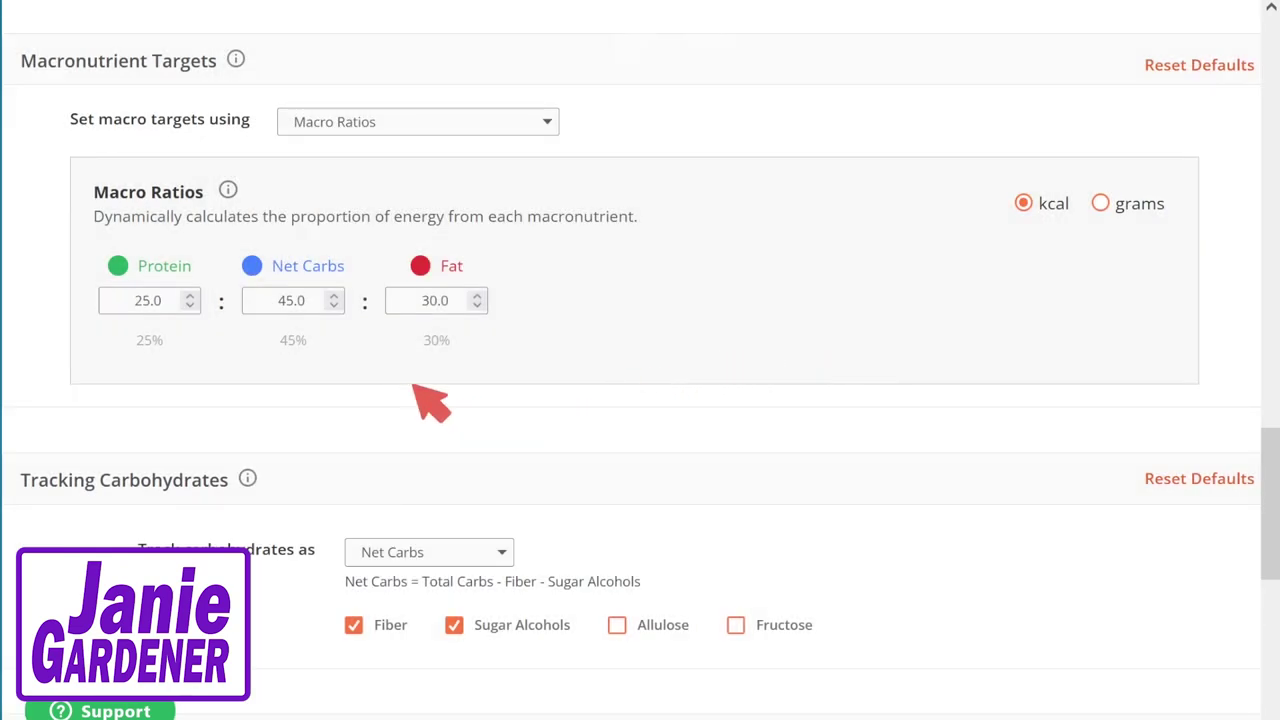
mouse_move(500, 366)
mouse_down()
mouse_move(491, 223)
mouse_move(117, 237)
mouse_move(93, 345)
mouse_move(488, 383)
mouse_up()
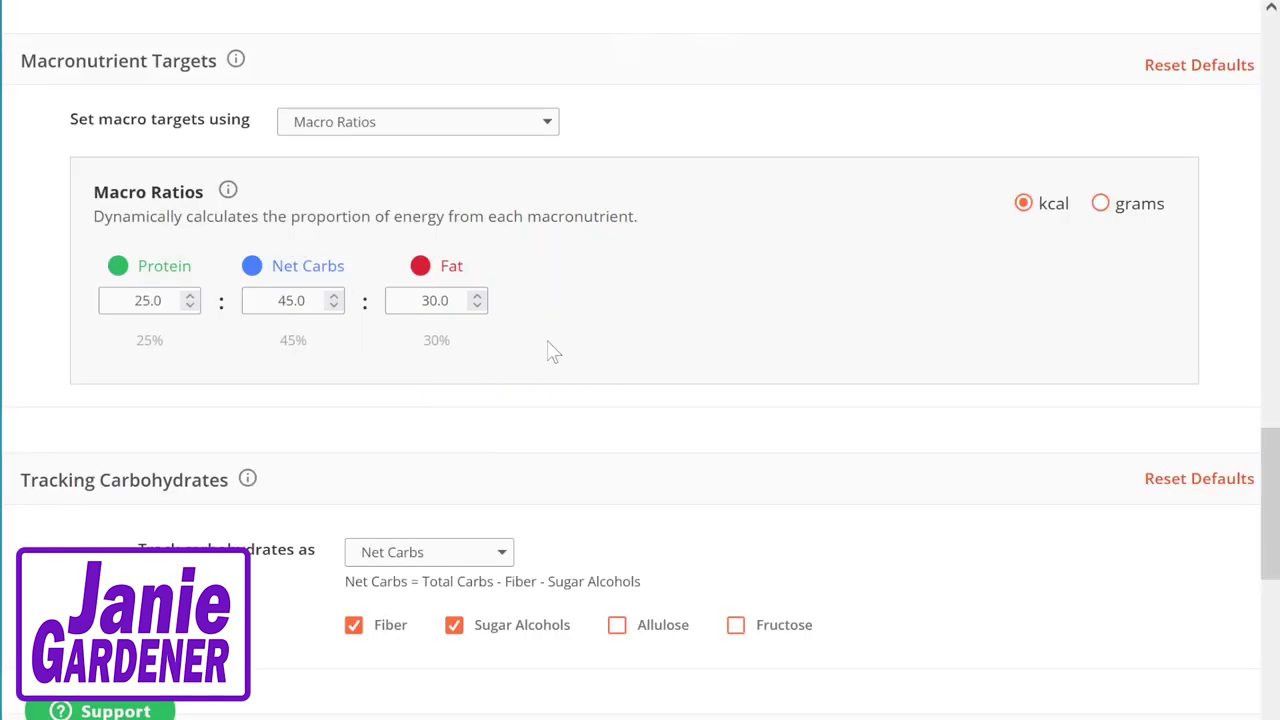
Set the macro ratios to 10 for protein, 80 for net carbs and 10 for fat
click(158, 301)
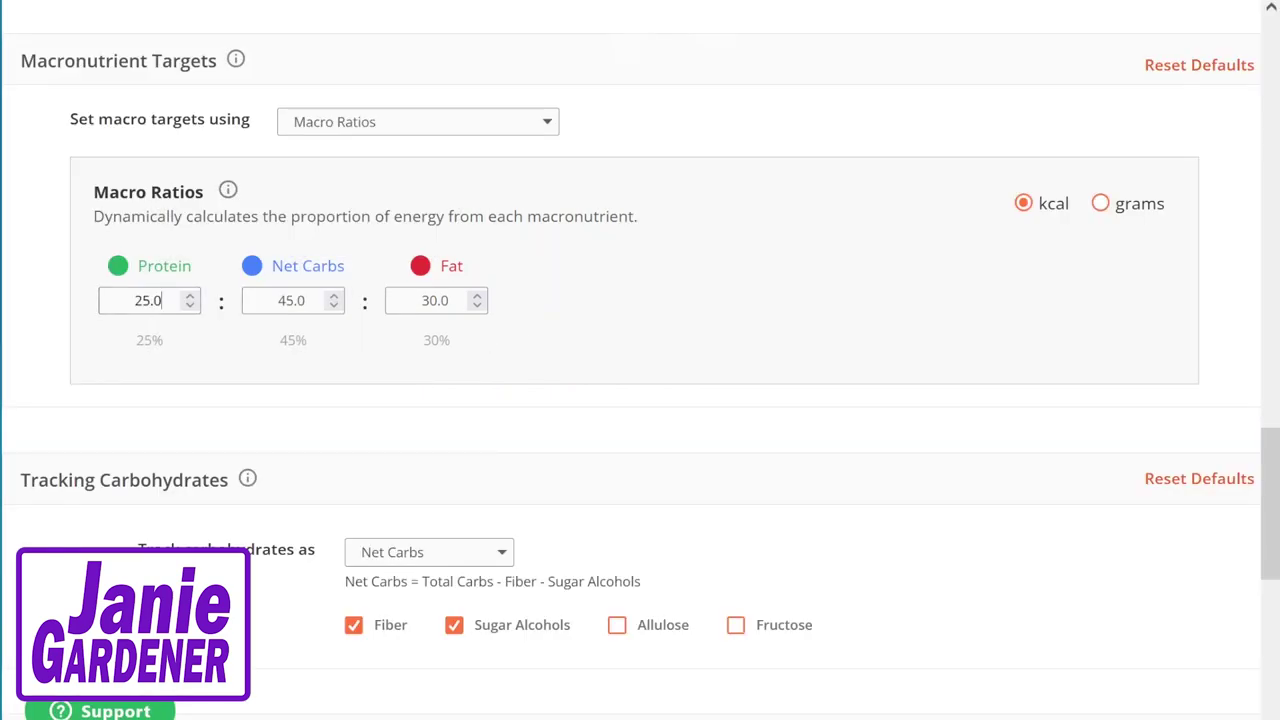
drag(160, 301, 116, 300)
text(10)
key(Tab)
text(80)
key(Tab)
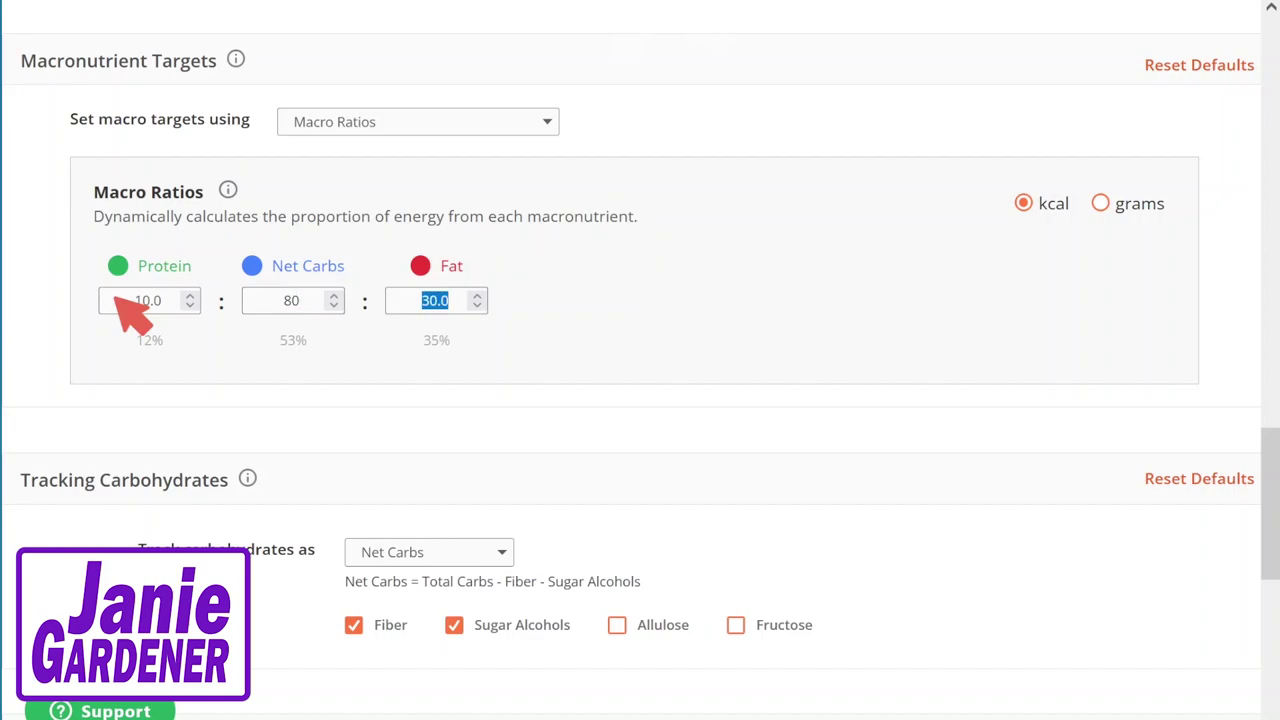
text(10)
key(Tab)
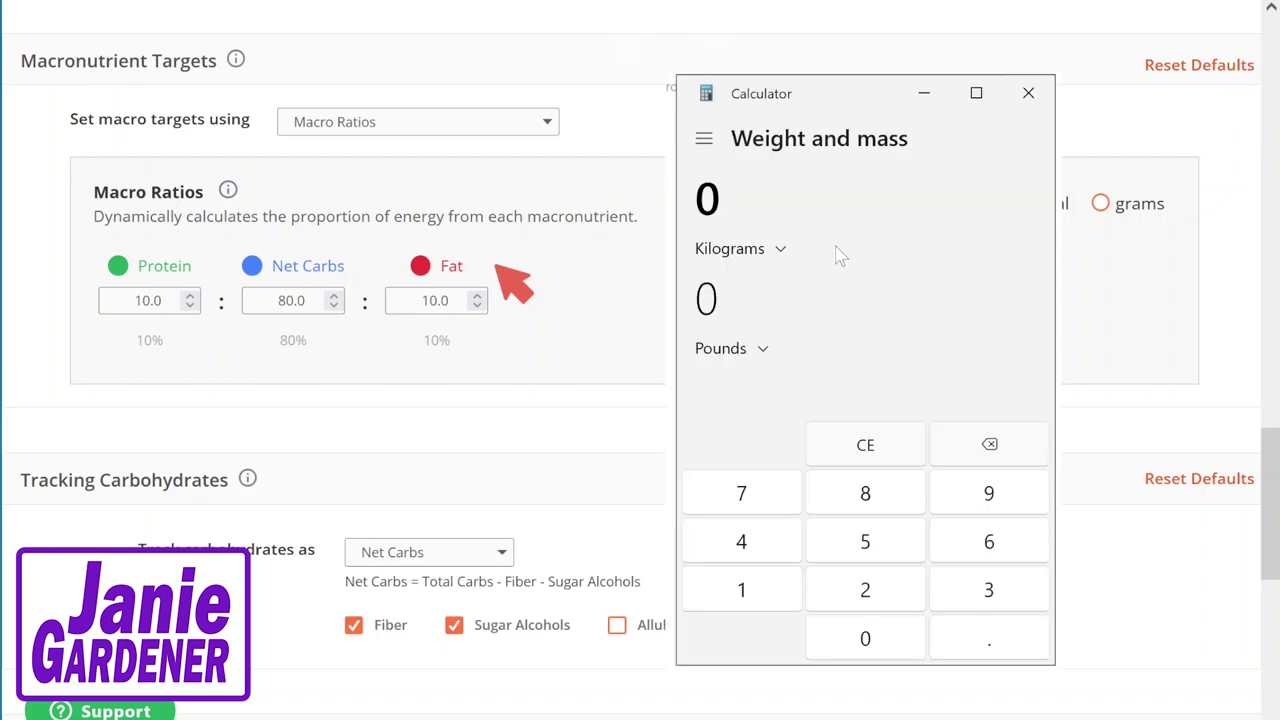
In Calculator, convert 105 pounds to kilograms and multiply 47 by 1.2 in Standard mode
click(708, 314)
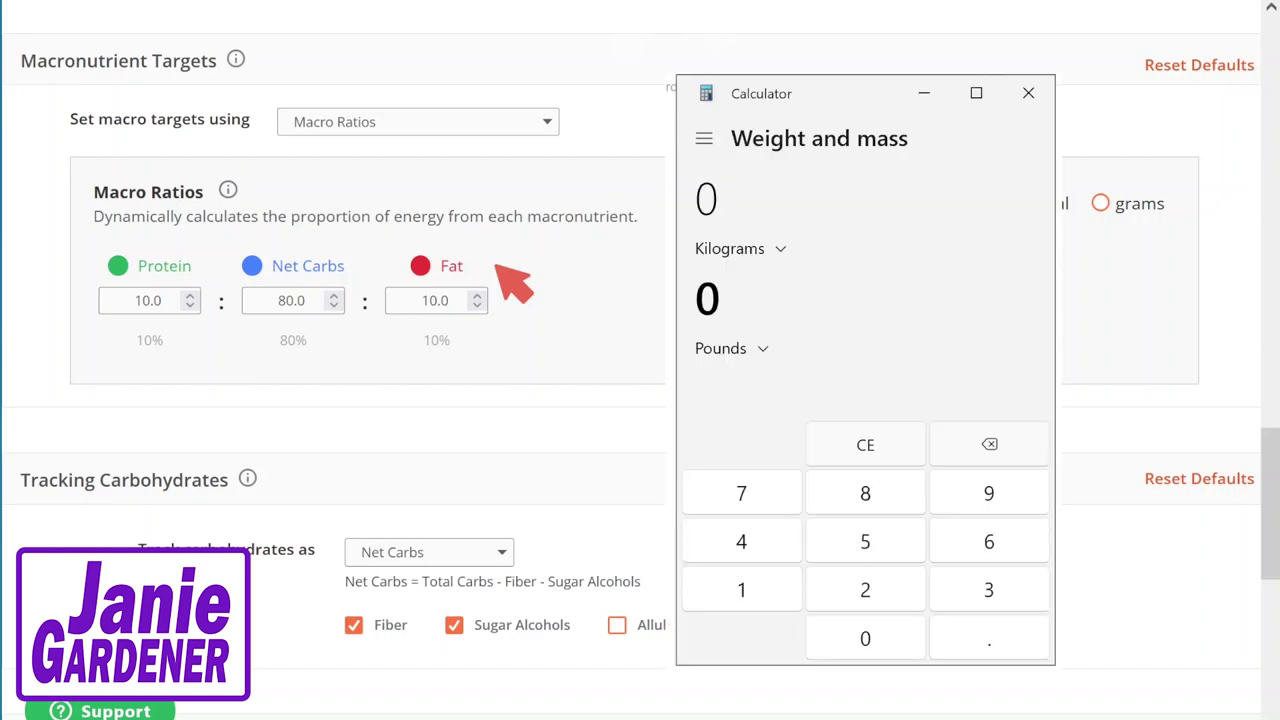
text(105)
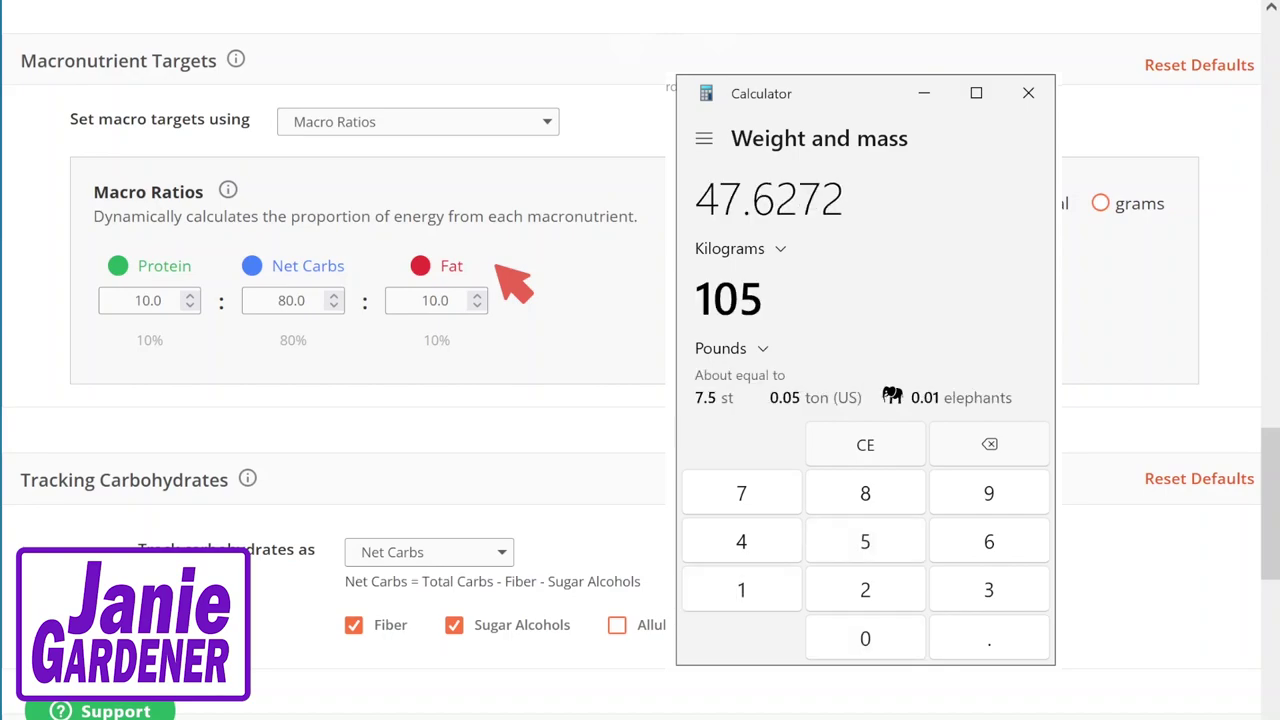
key(alt+1)
text(47)
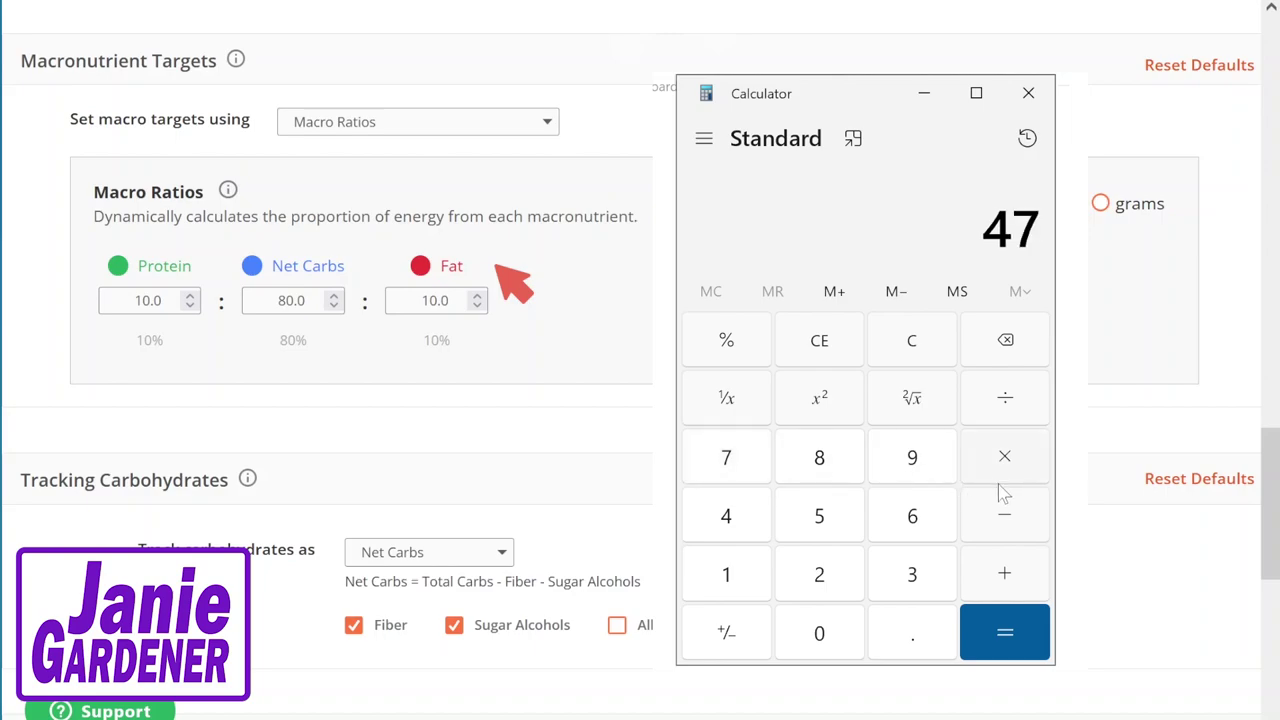
click(1005, 470)
text(1.2)
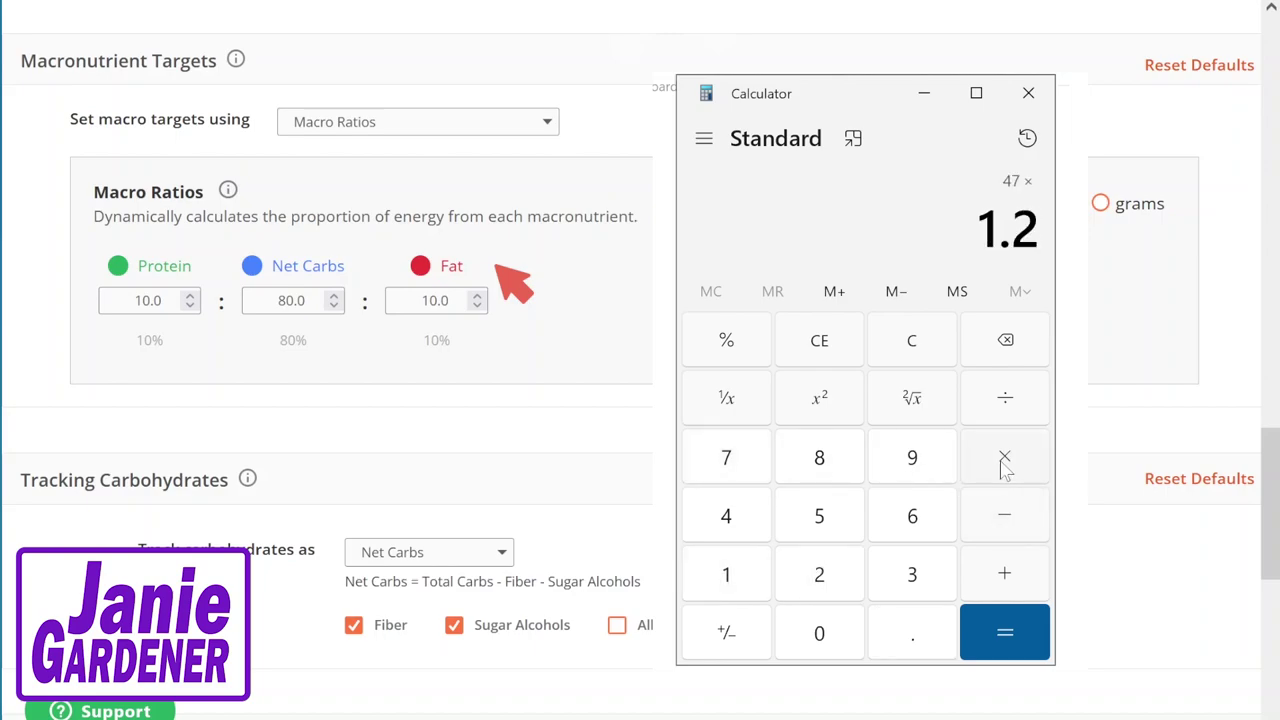
key(Return)
Calculate 48 multiplied by 1.6 in Calculator
text(48)
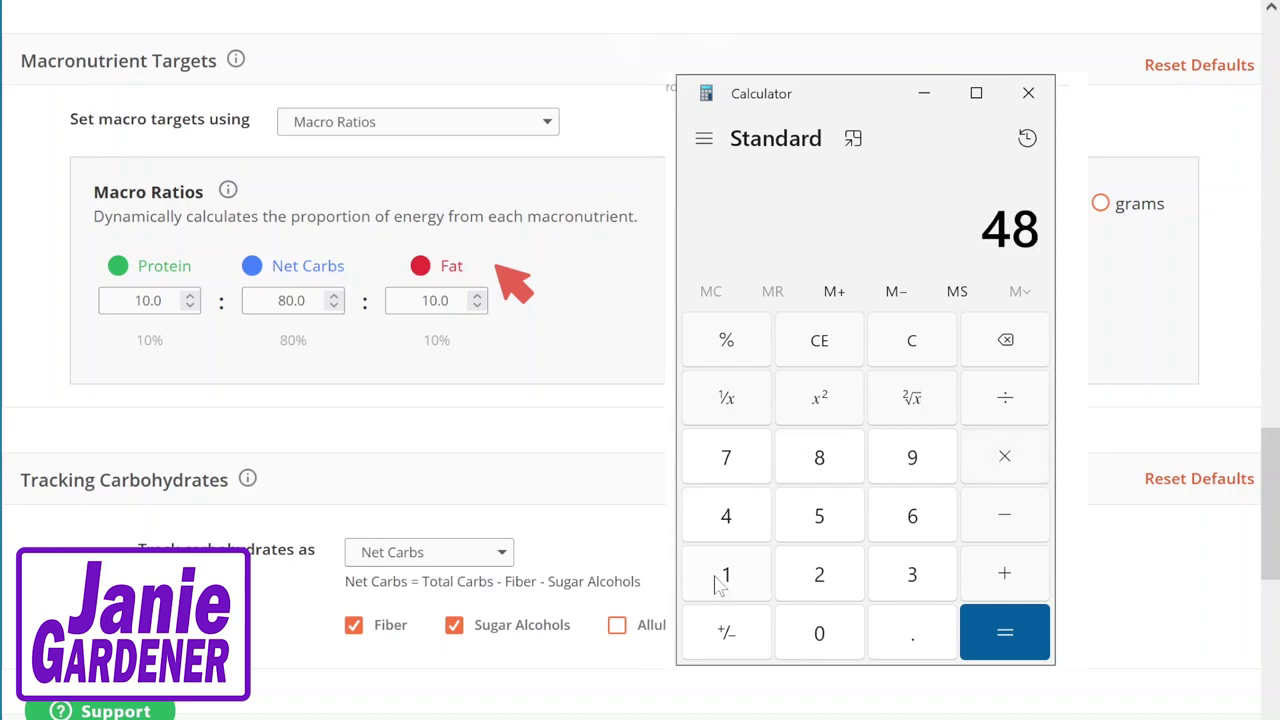
key(asterisk)
text(1.)
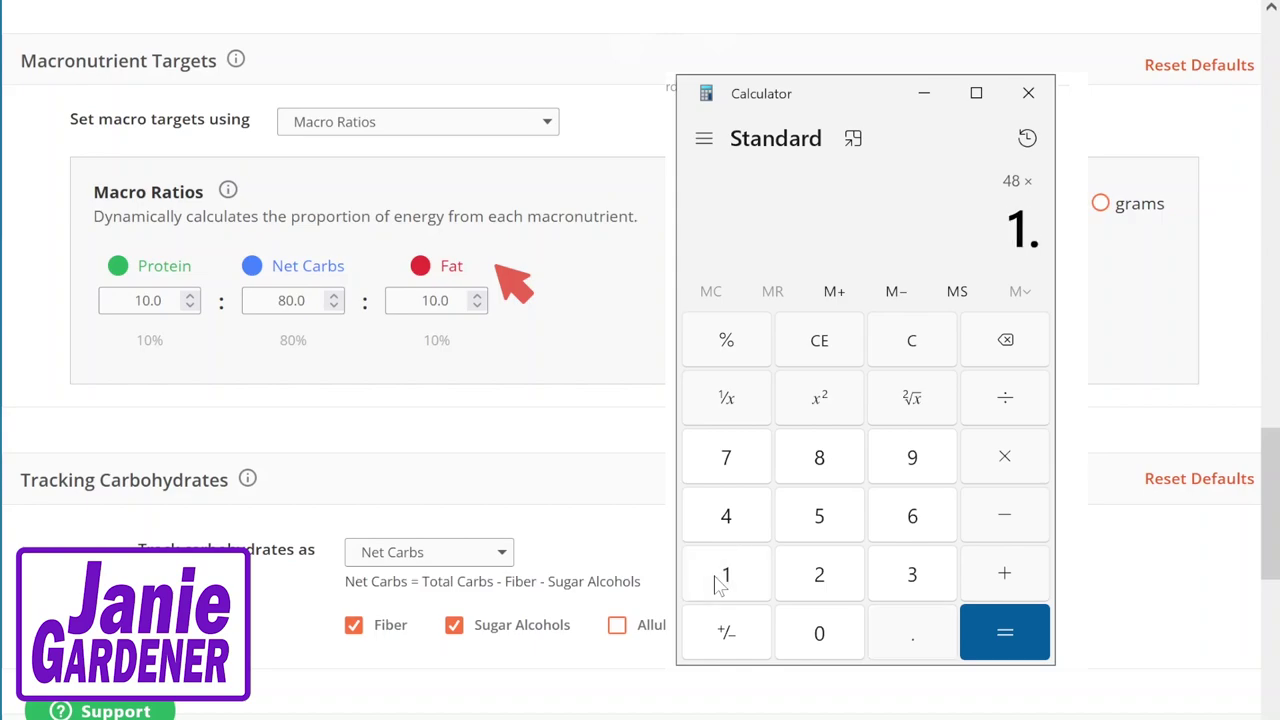
text(6)
key(Return)
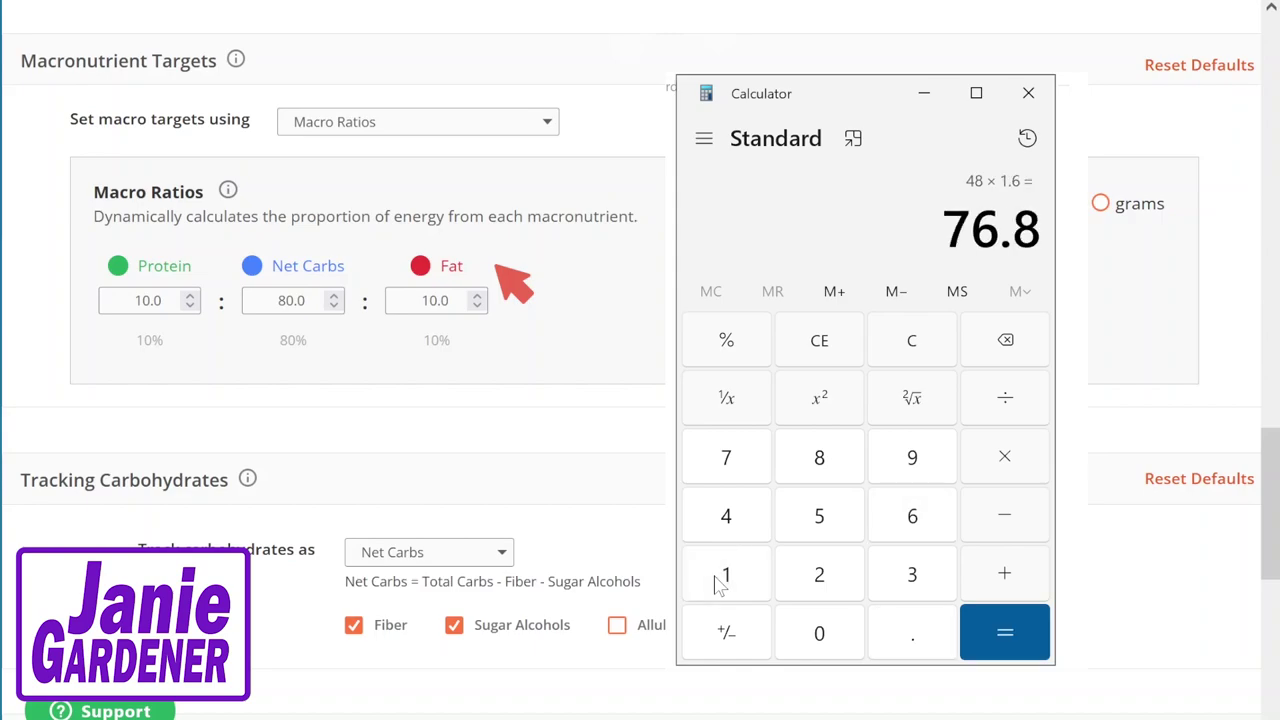
Close Calculator
key(alt+F4)
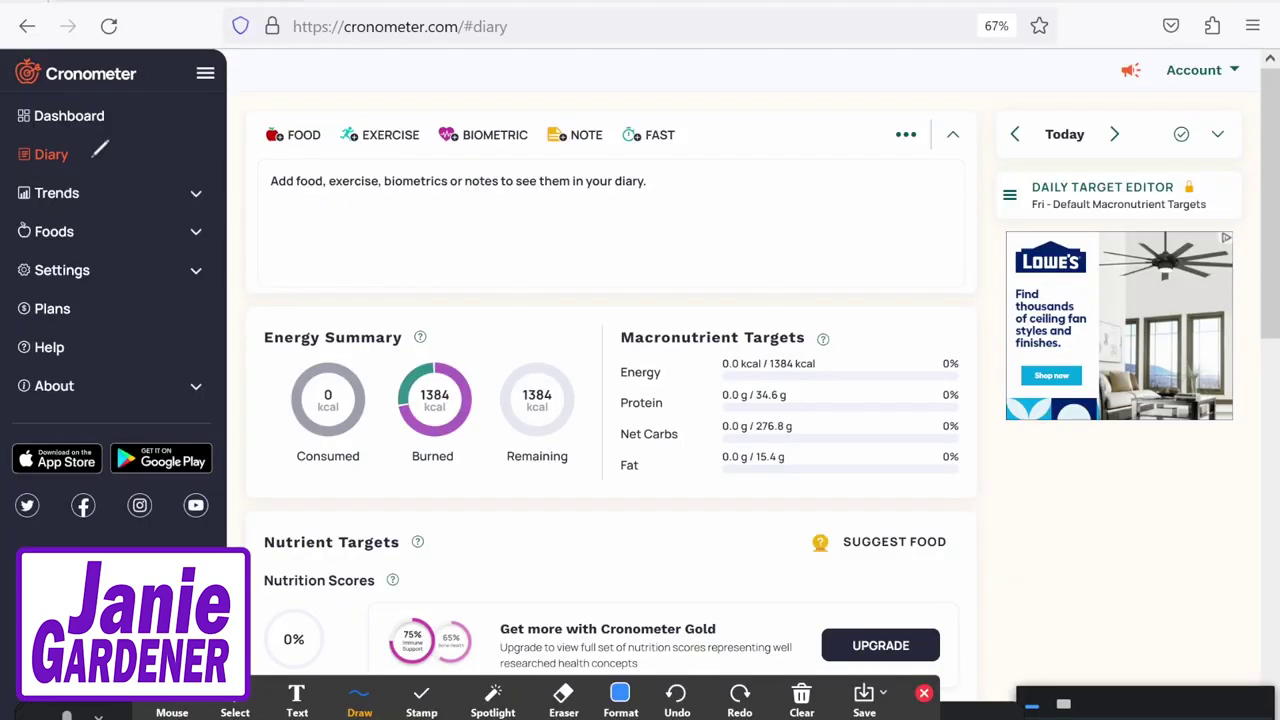
Mark the Diary entry, the Macronutrient Targets heading and the protein values with freehand strokes, and clear all drawings
drag(80, 157, 117, 157)
mouse_move(622, 324)
mouse_down()
mouse_move(843, 318)
mouse_move(847, 341)
mouse_up()
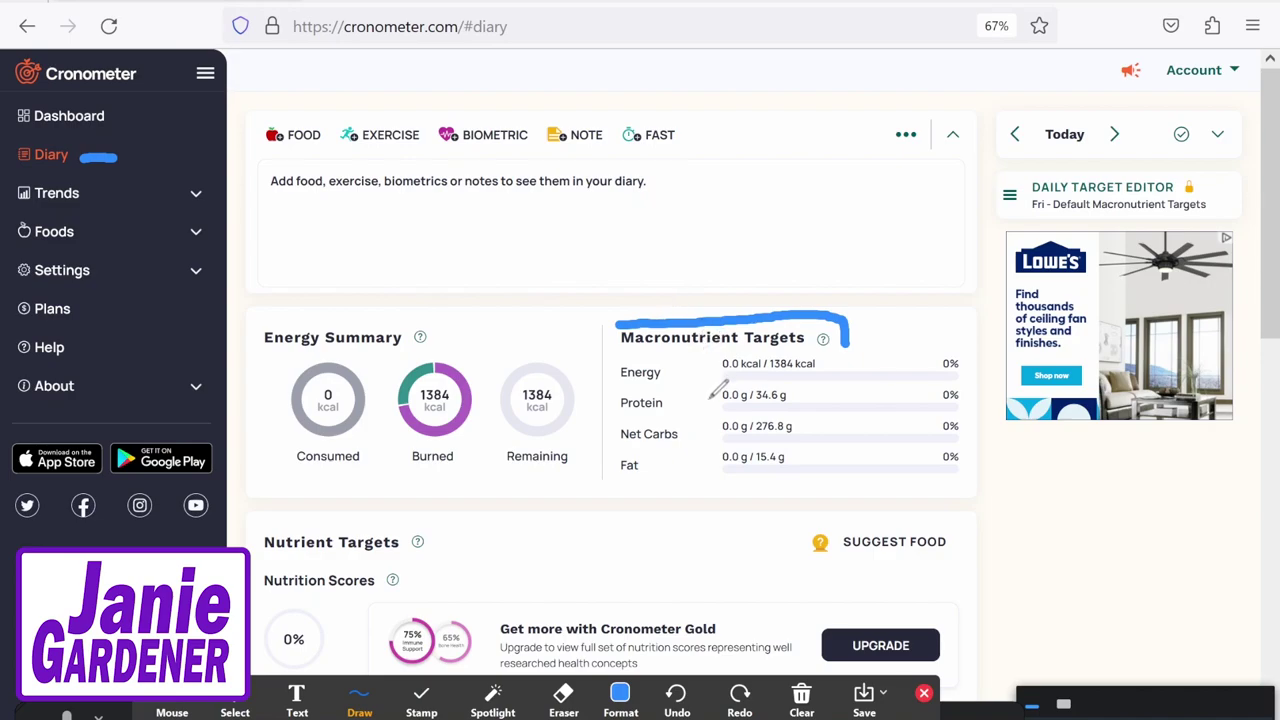
drag(712, 395, 713, 464)
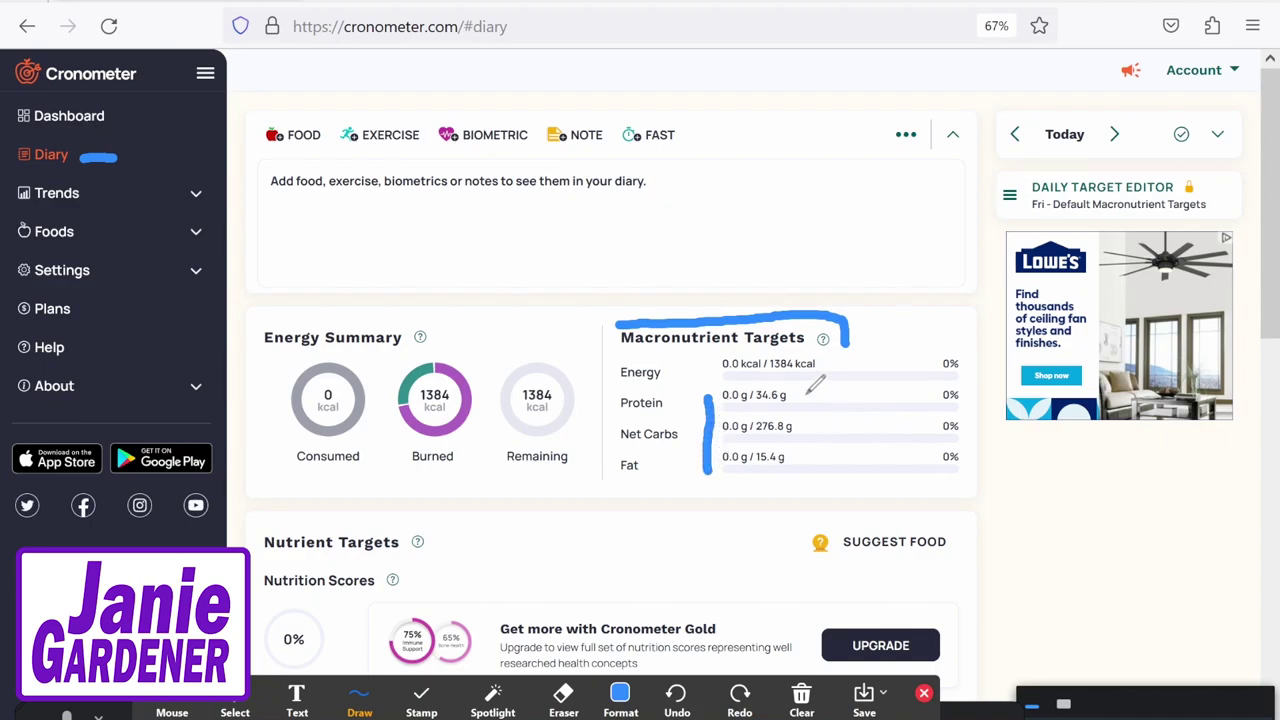
drag(792, 397, 843, 392)
click(720, 388)
drag(719, 387, 753, 386)
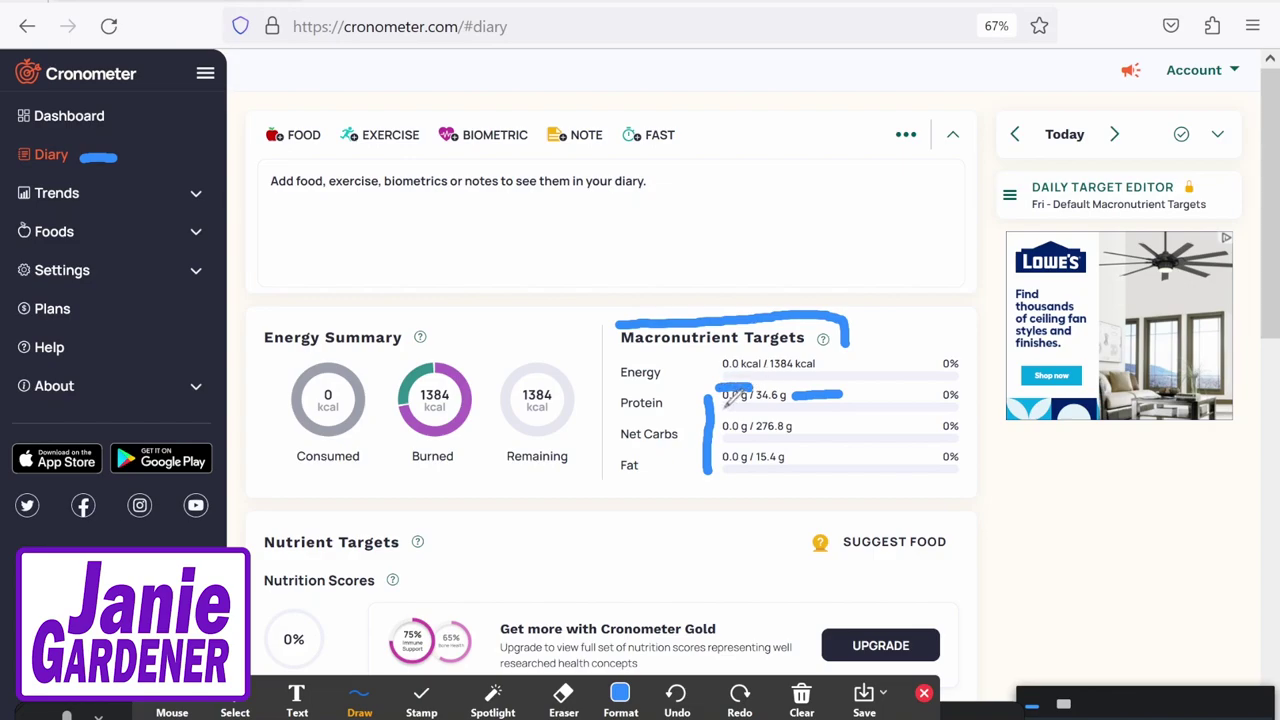
drag(722, 405, 752, 404)
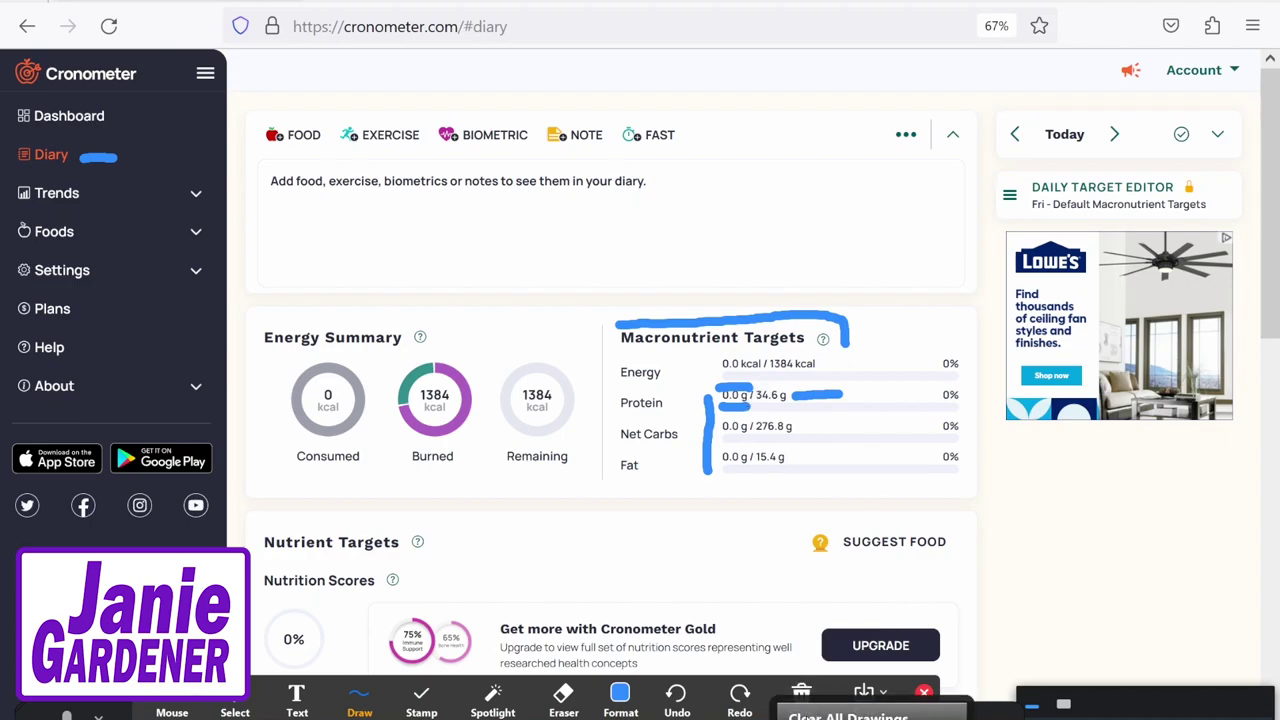
click(801, 696)
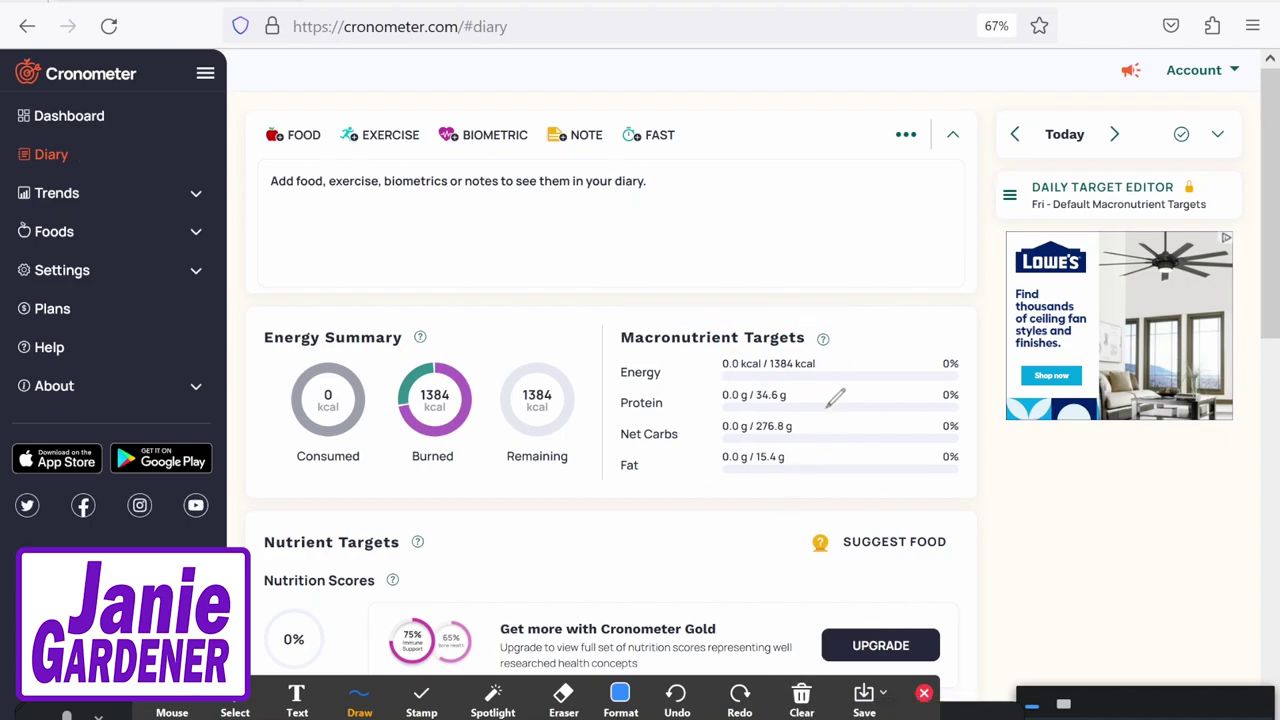
Underline the protein, net carbs and fat targets in the diary with freehand strokes, and clear the drawings
drag(822, 408, 874, 408)
mouse_move(816, 440)
mouse_down()
mouse_move(860, 439)
mouse_move(853, 474)
mouse_up()
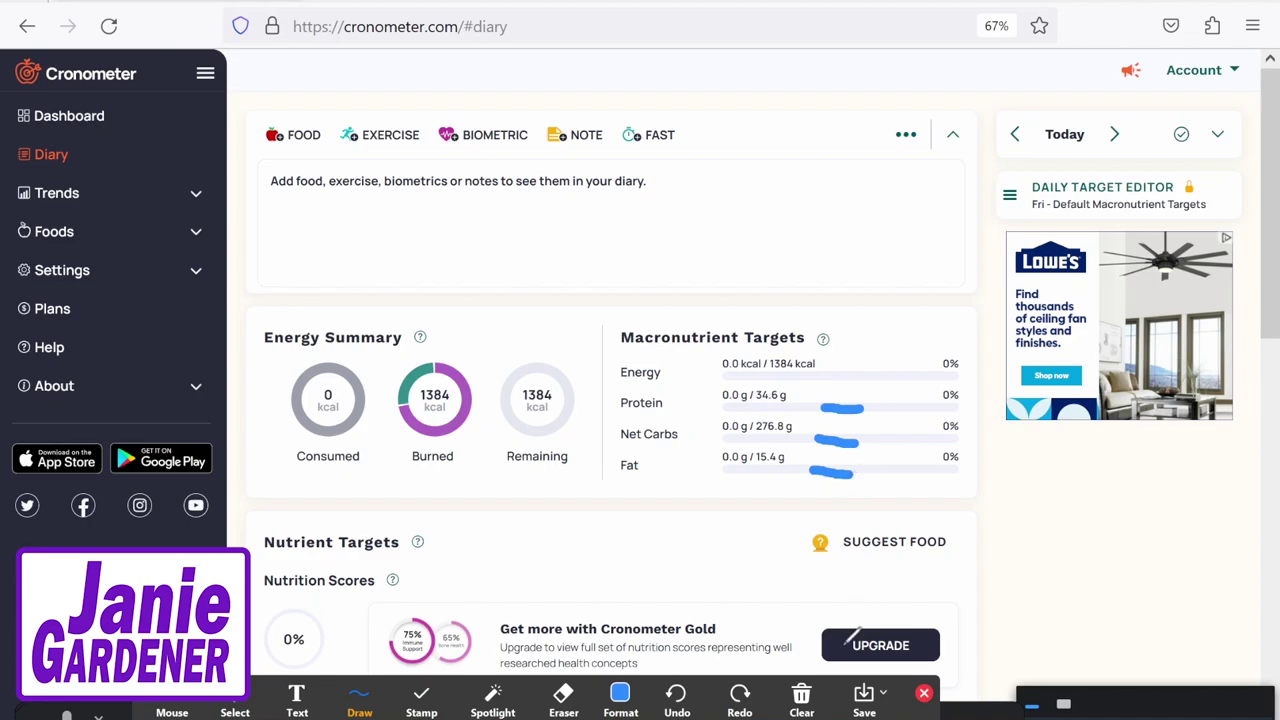
click(801, 695)
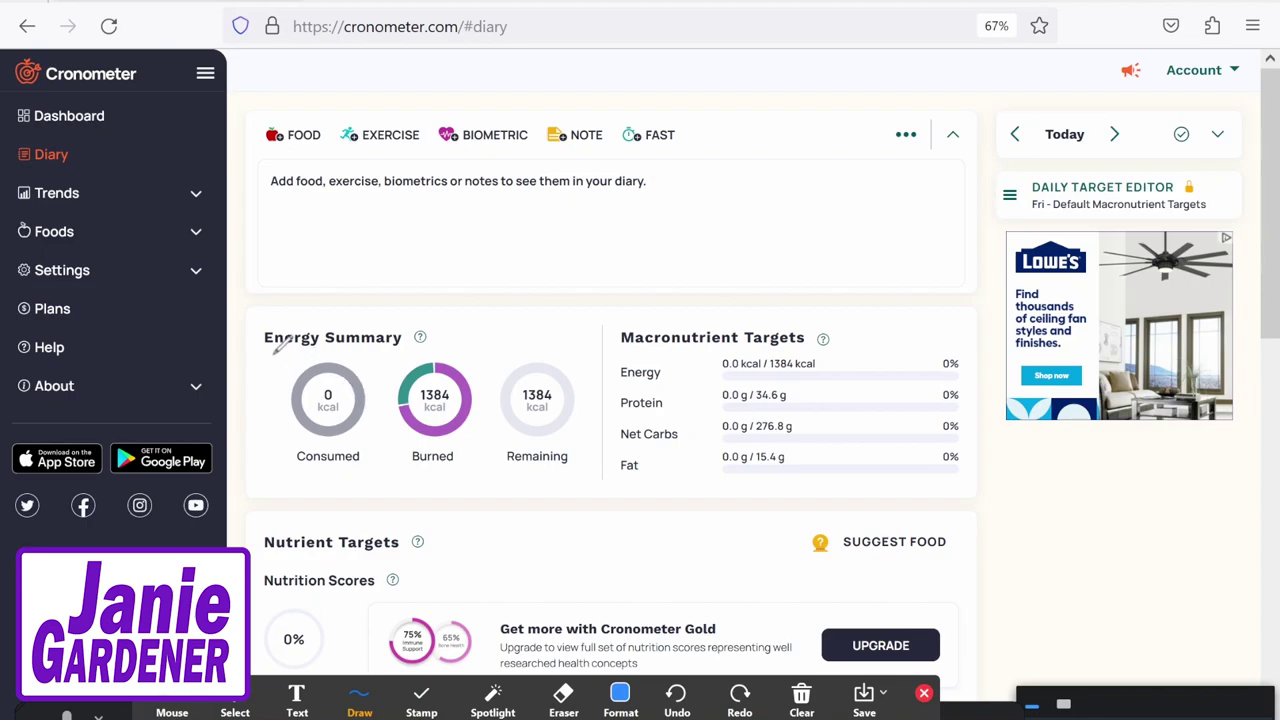
Underline the Energy Summary heading and outline the Consumed ring, clearing each drawing and closing the annotation tools
drag(268, 352, 380, 350)
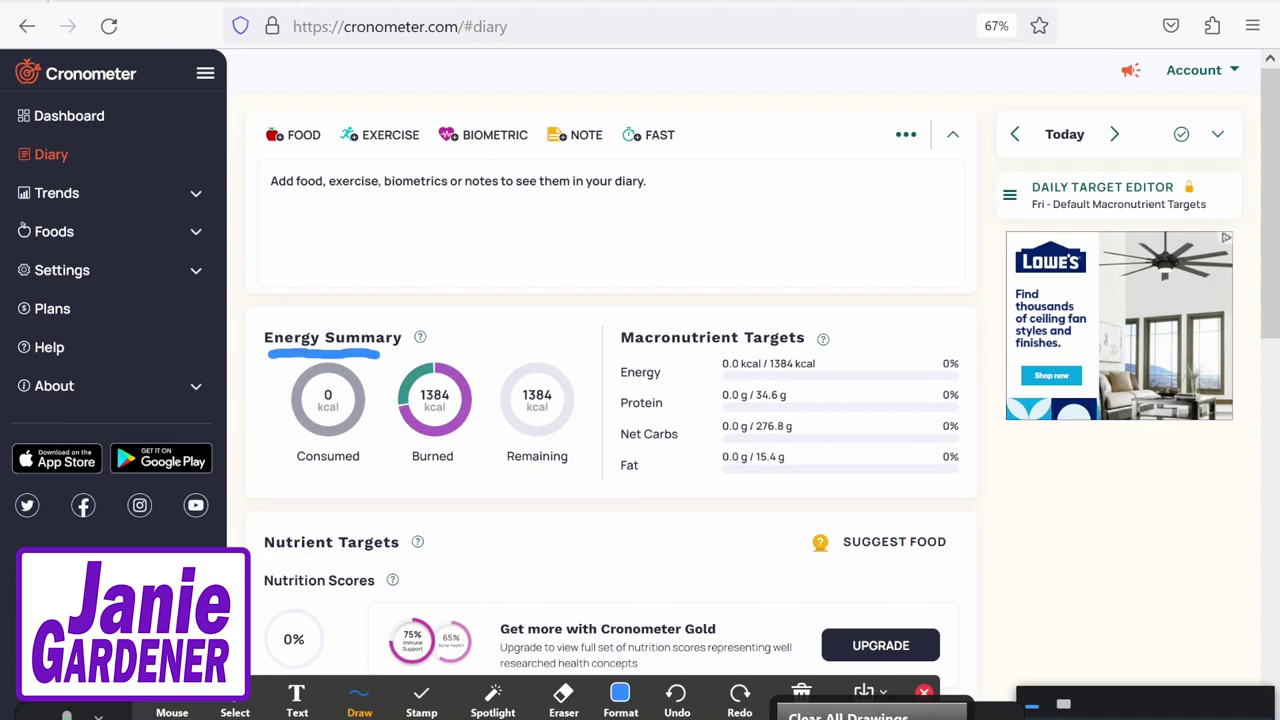
click(801, 692)
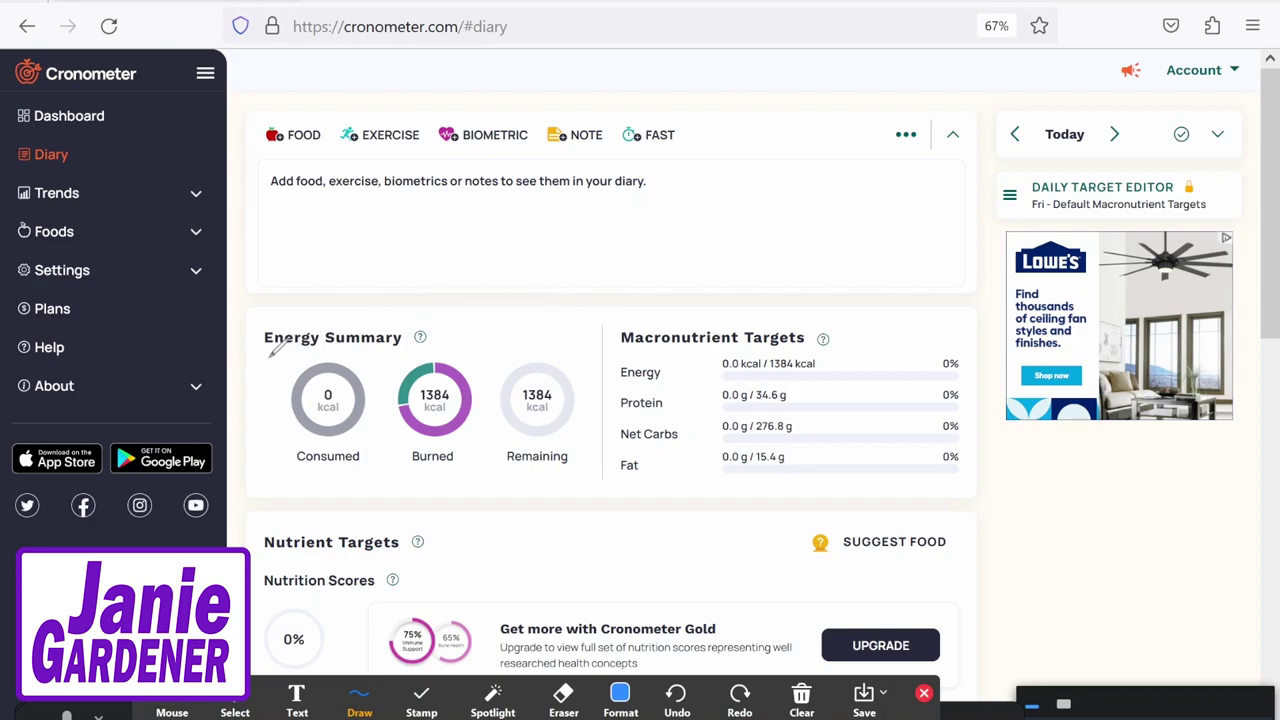
mouse_move(267, 355)
mouse_down()
mouse_move(265, 440)
mouse_move(282, 486)
mouse_move(380, 476)
mouse_move(386, 350)
mouse_move(270, 352)
mouse_up()
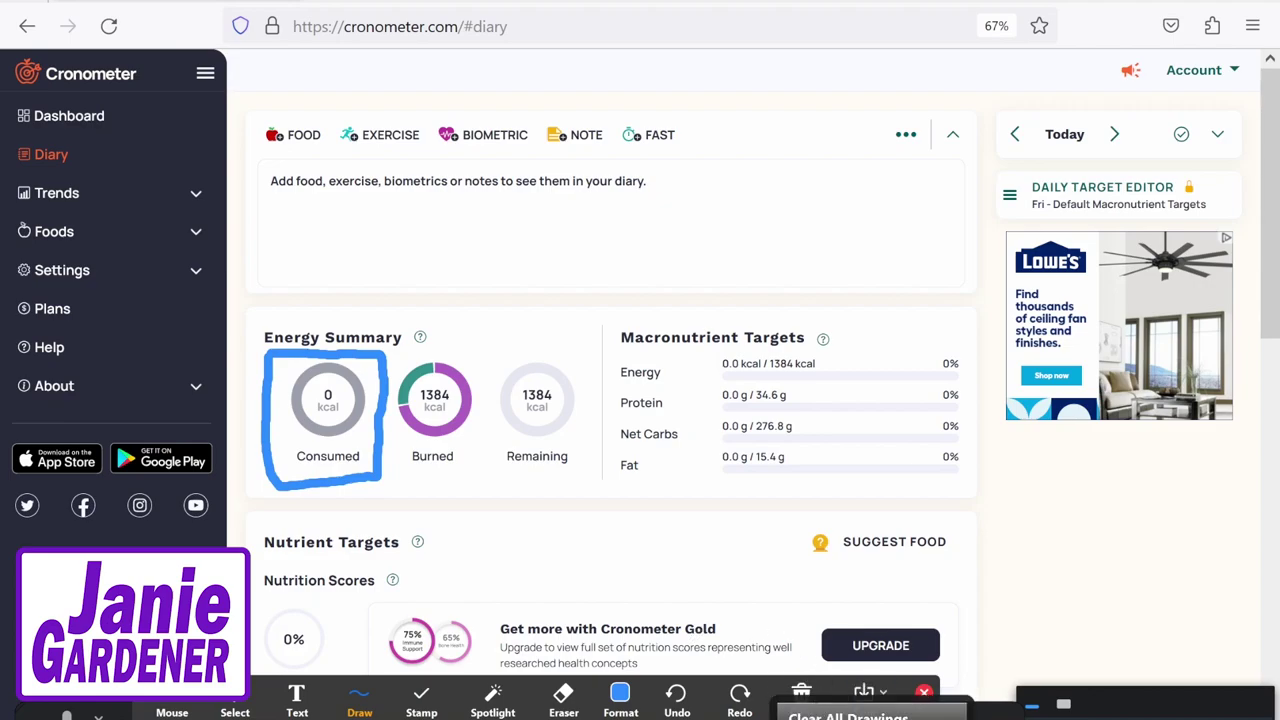
click(801, 695)
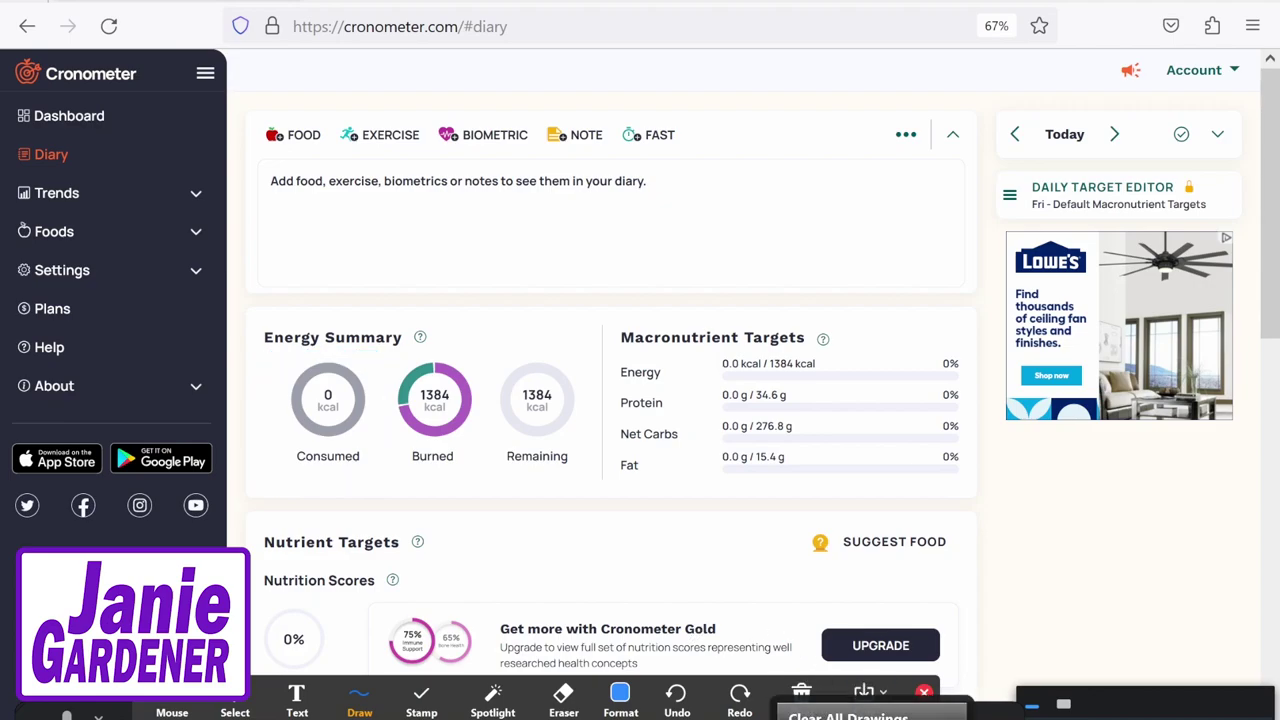
click(924, 692)
mouse_move(352, 400)
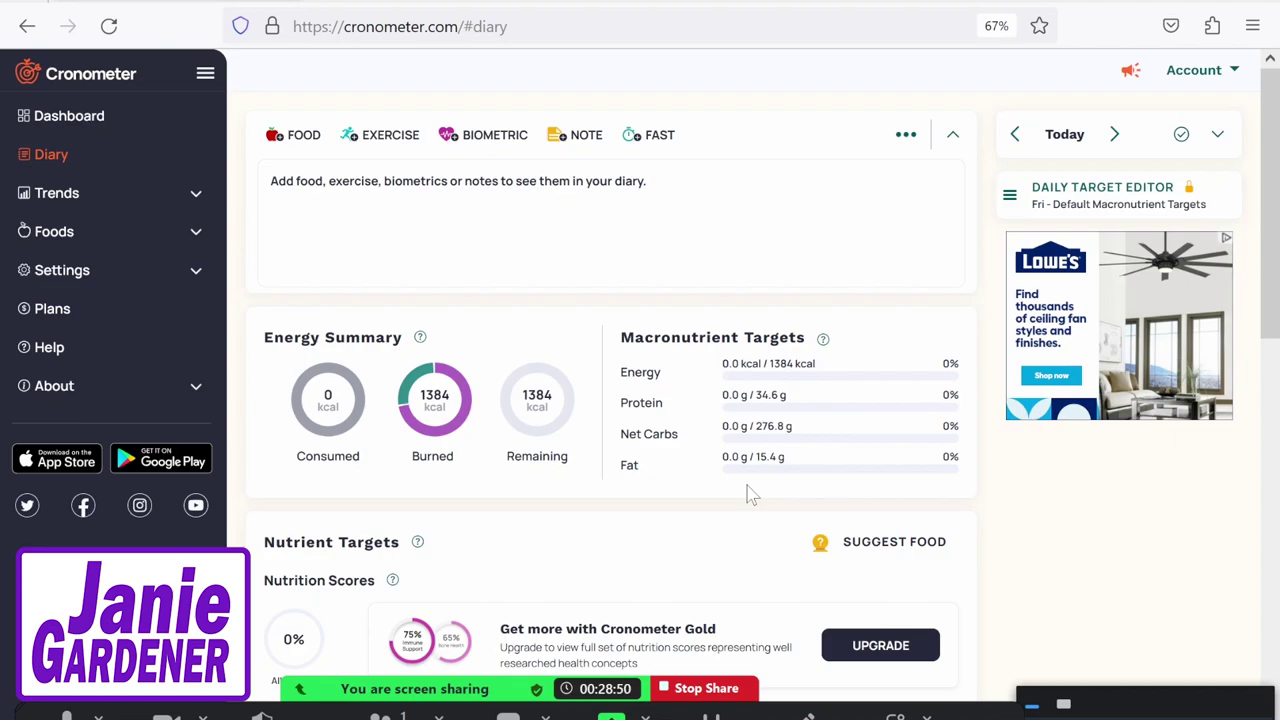
mouse_move(350, 425)
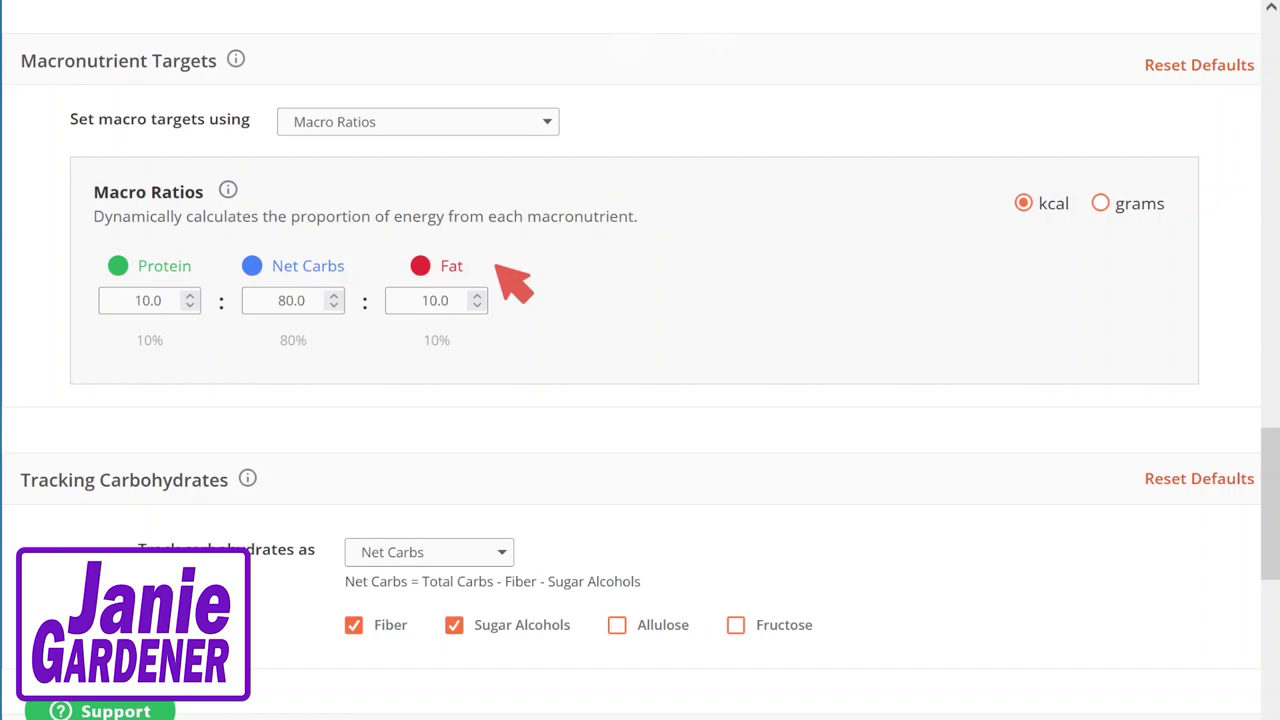
Open the Vitamins list in the profile's Nutrient Targets and examine vitamin C's daily target, maximum and units
scroll(494, 277, down, 4)
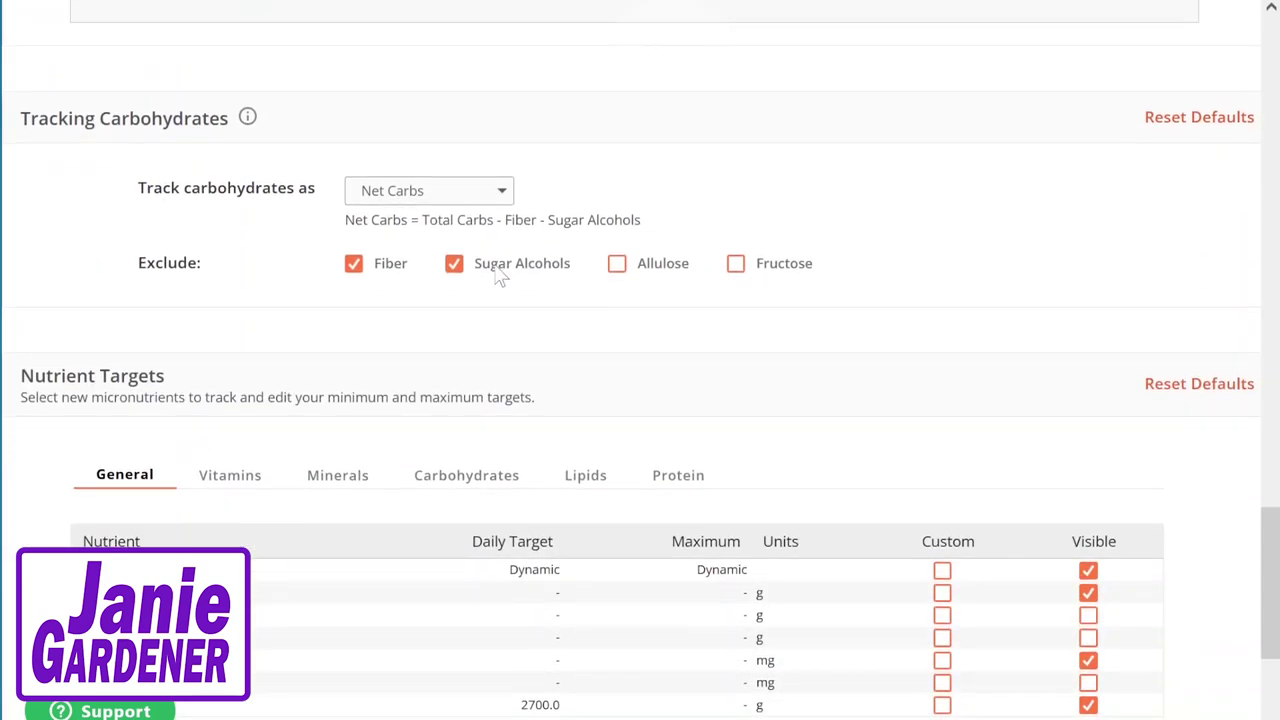
scroll(496, 277, down, 2)
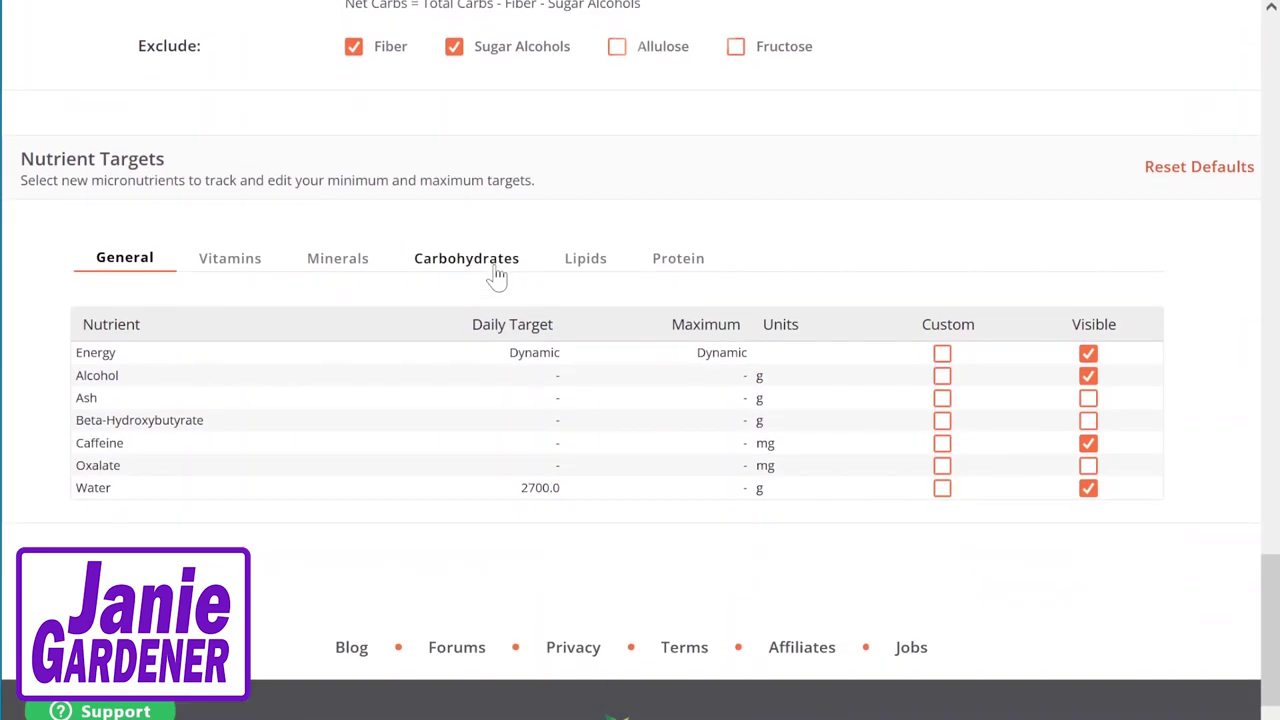
scroll(497, 277, down, 1)
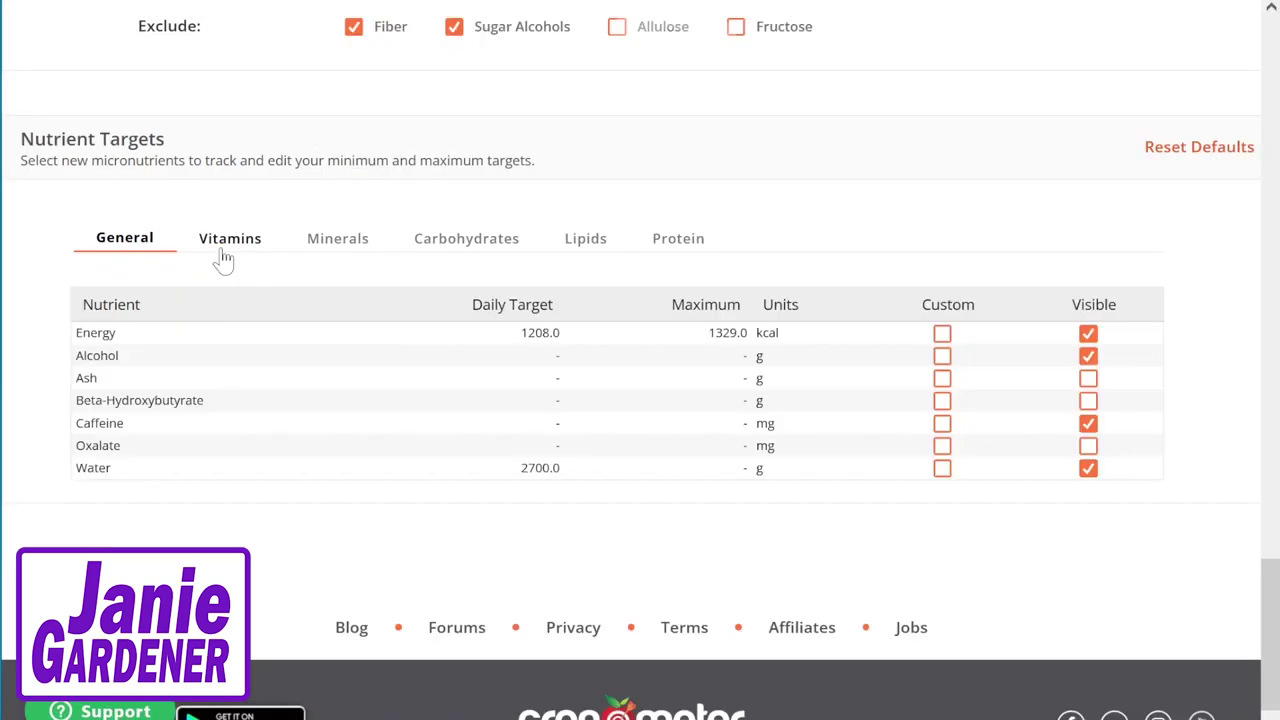
click(230, 240)
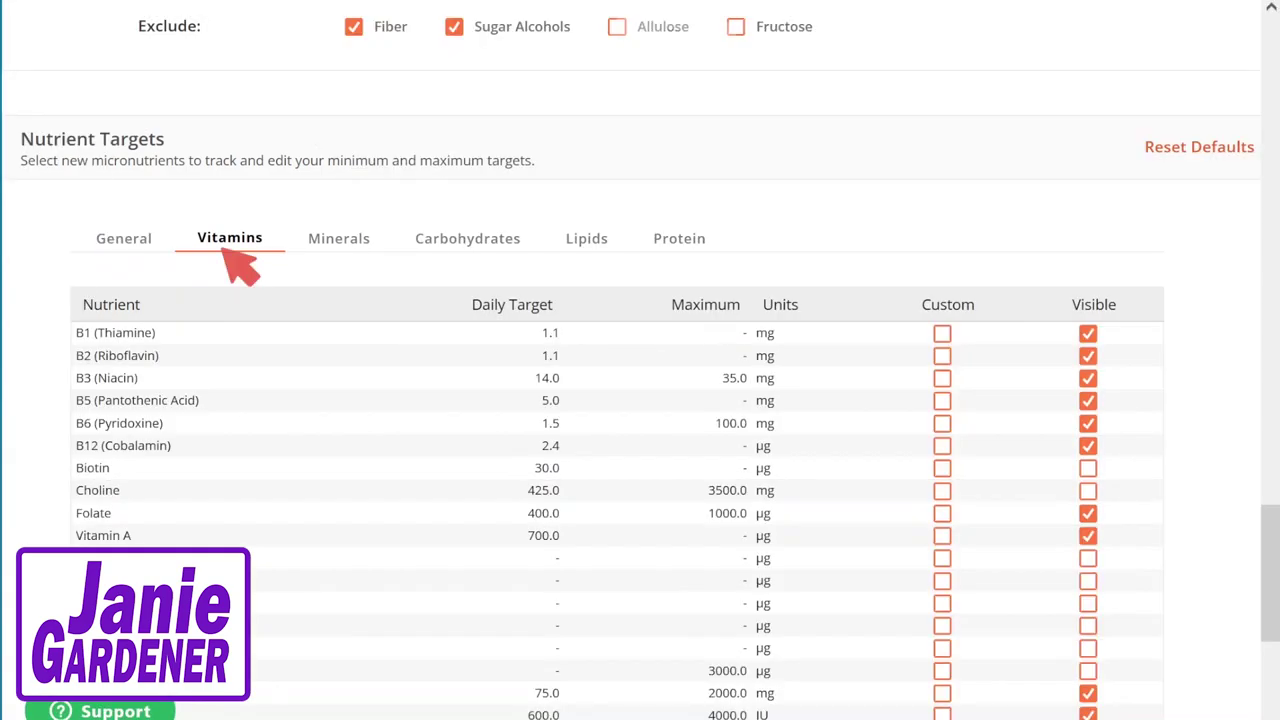
scroll(40, 430, down, 2)
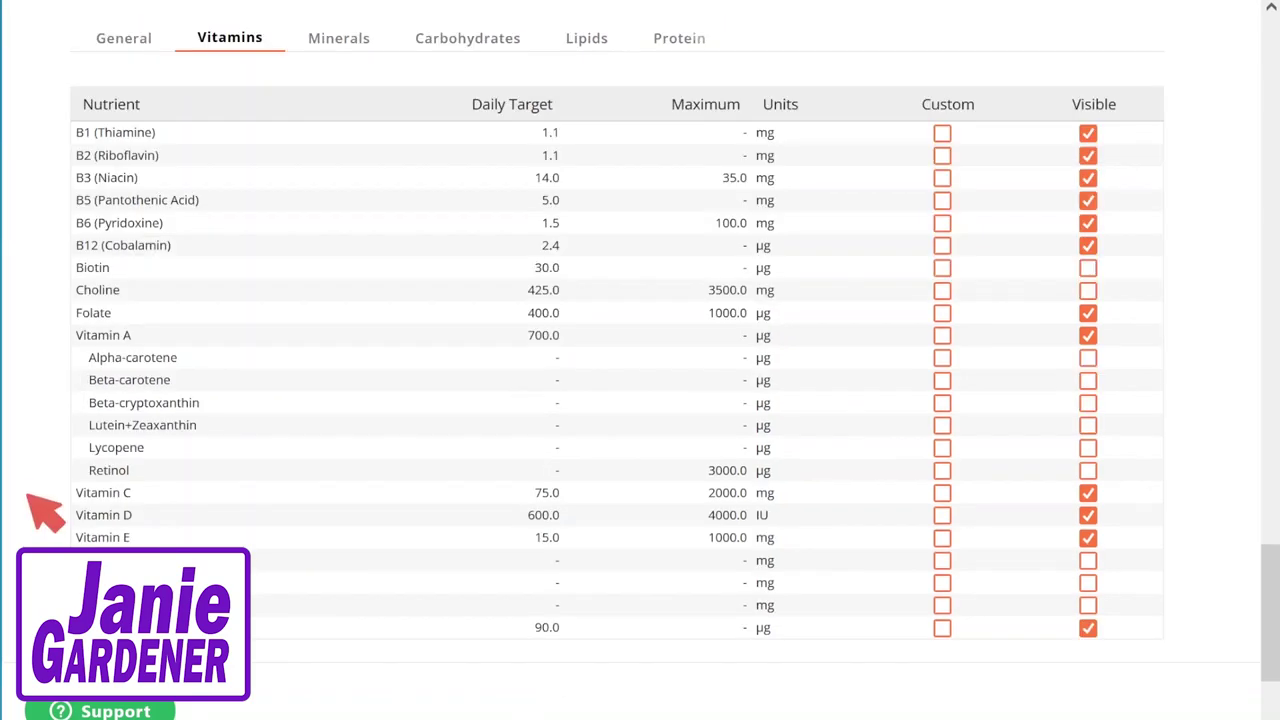
drag(16, 492, 148, 495)
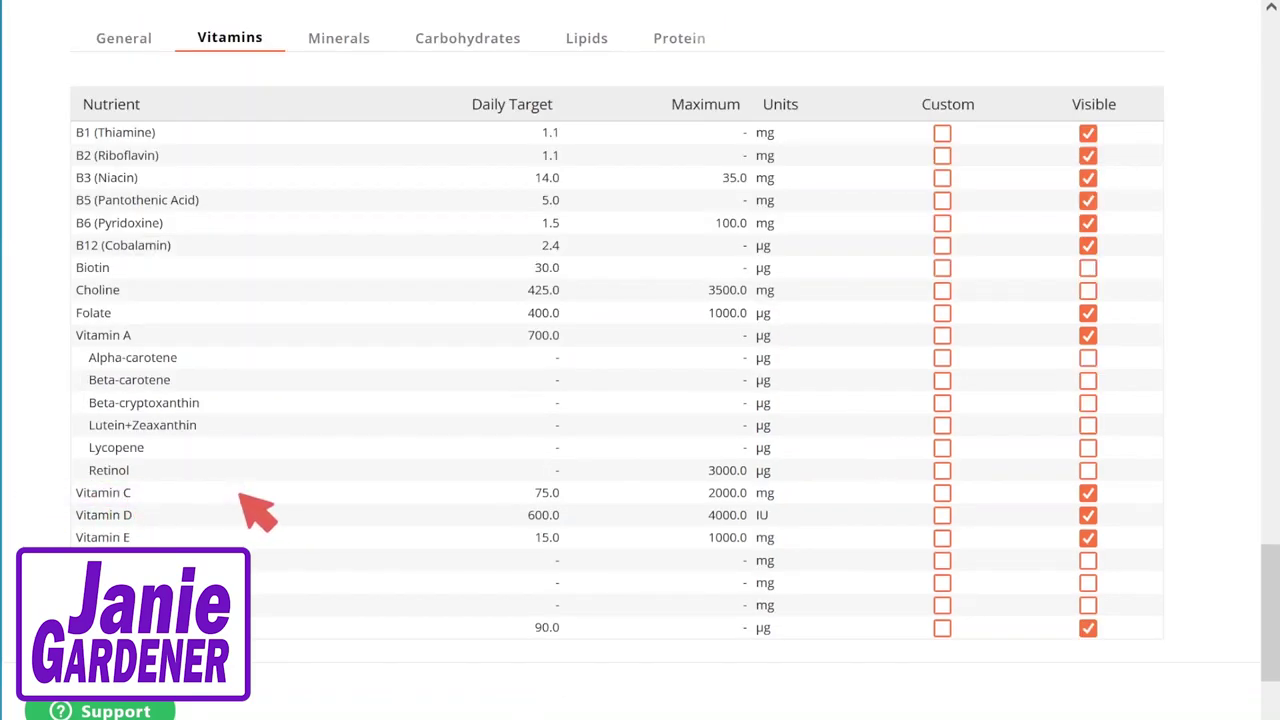
drag(486, 487, 581, 492)
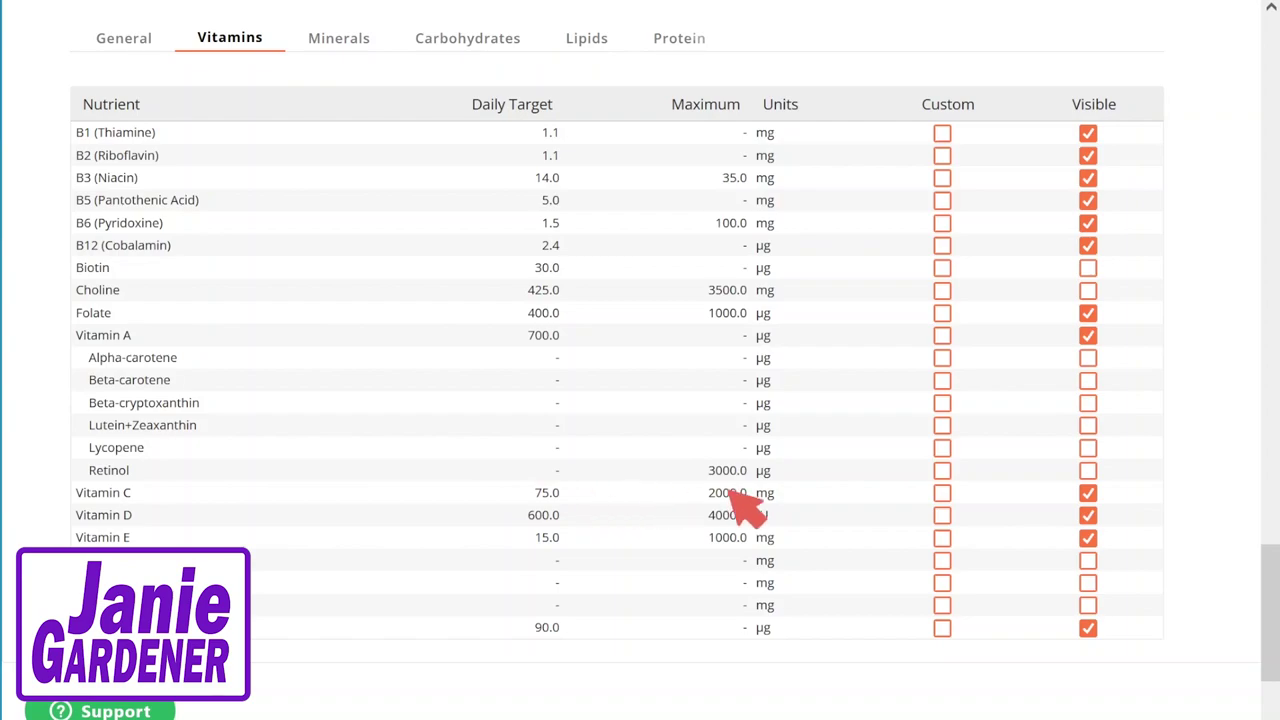
drag(740, 492, 777, 491)
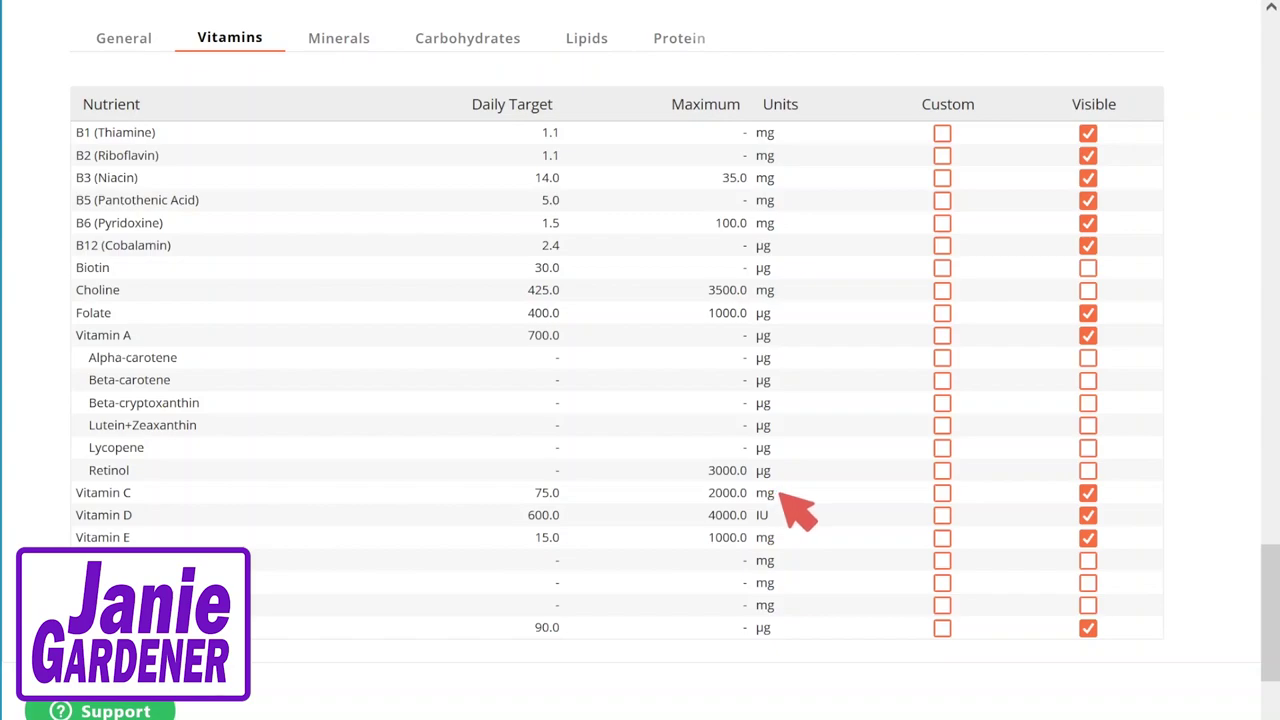
drag(775, 492, 704, 493)
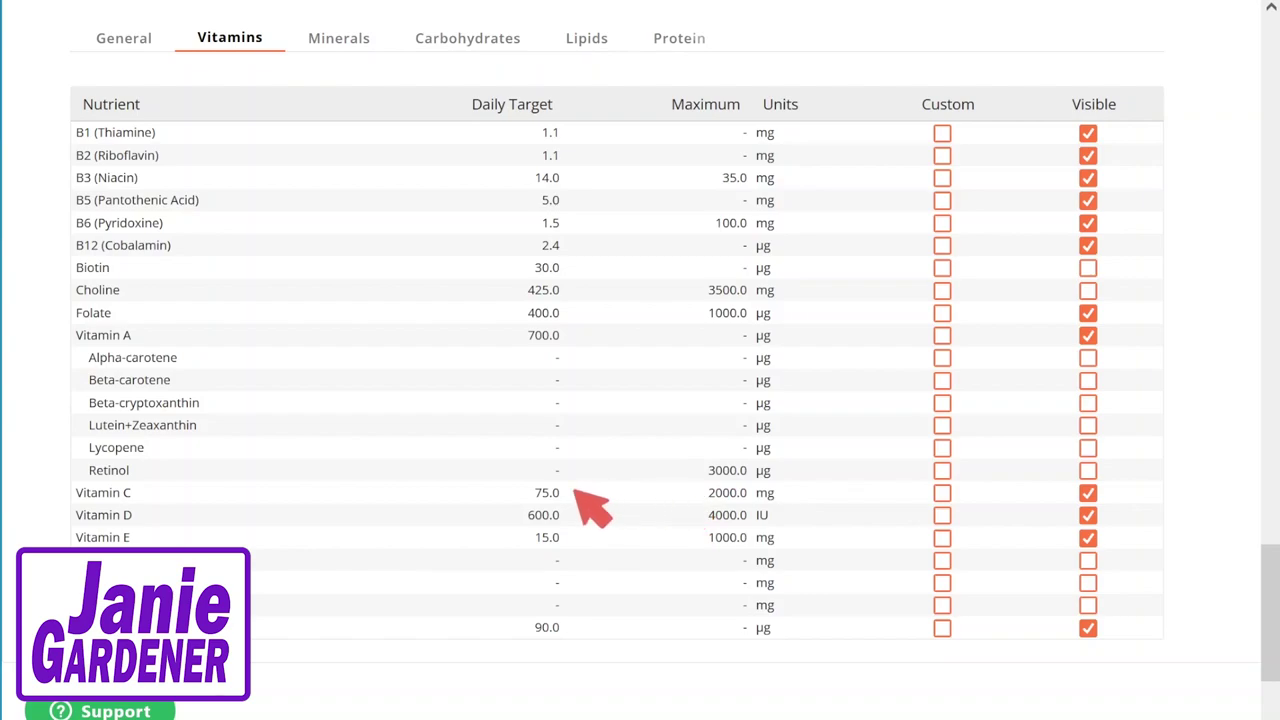
drag(572, 489, 531, 492)
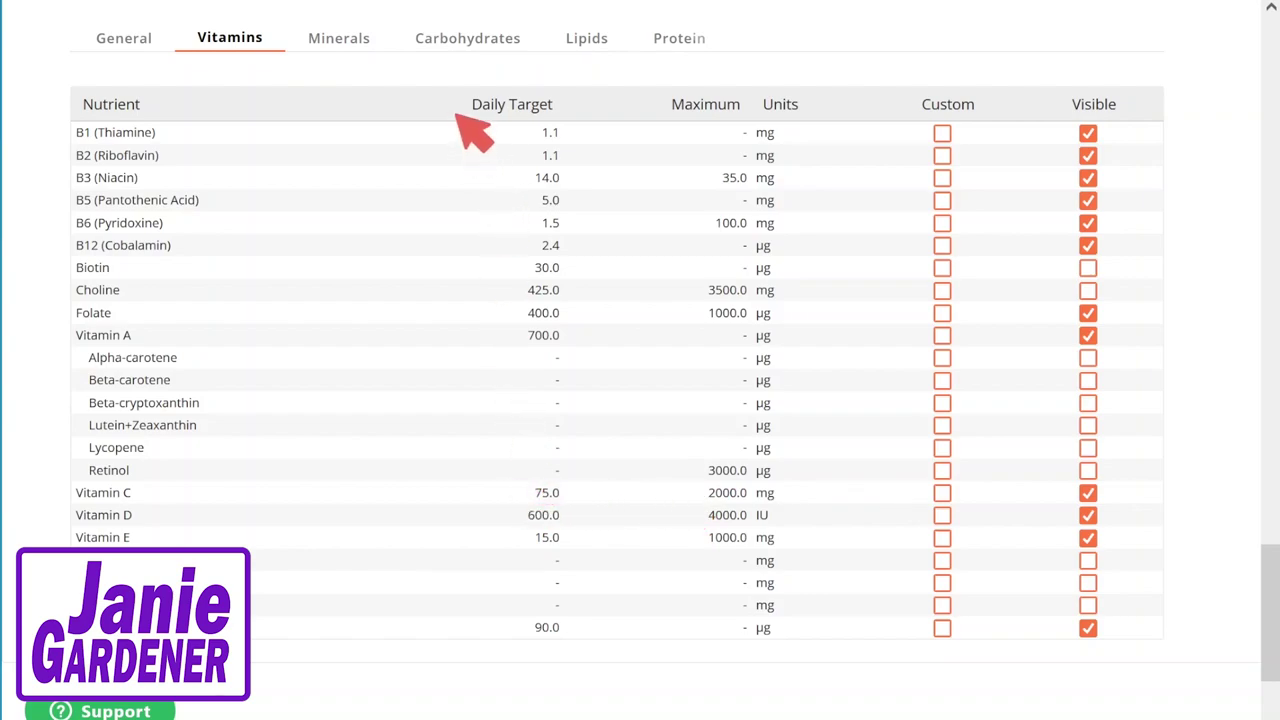
drag(457, 105, 562, 105)
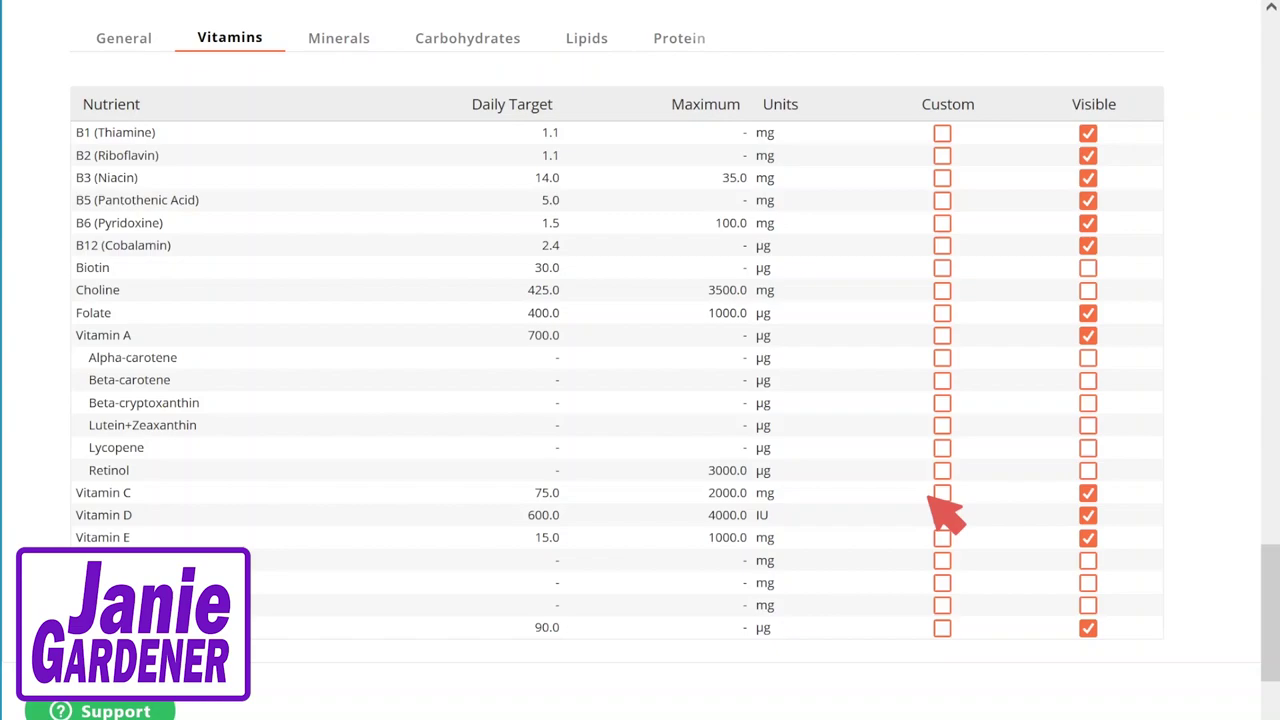
Enable a custom target for vitamin C and set its daily target to 750 mg
mouse_move(974, 508)
mouse_down()
mouse_move(929, 491)
mouse_move(912, 502)
mouse_up()
click(942, 494)
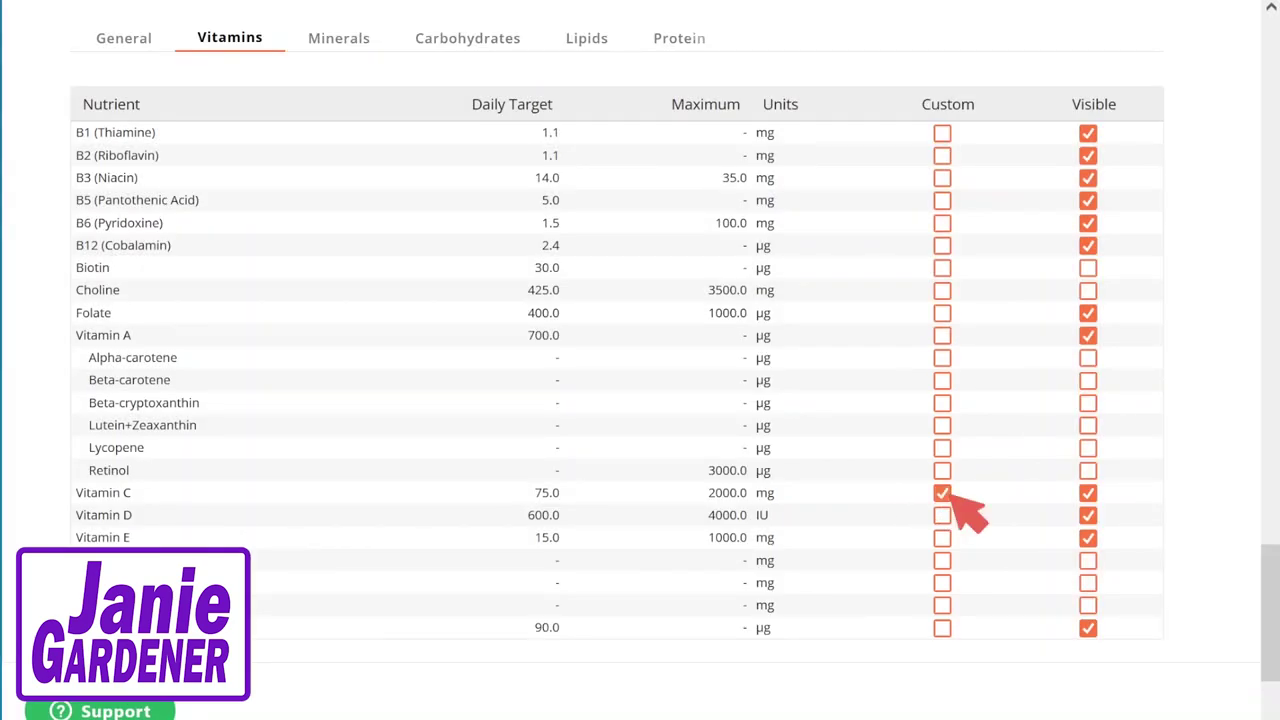
click(551, 492)
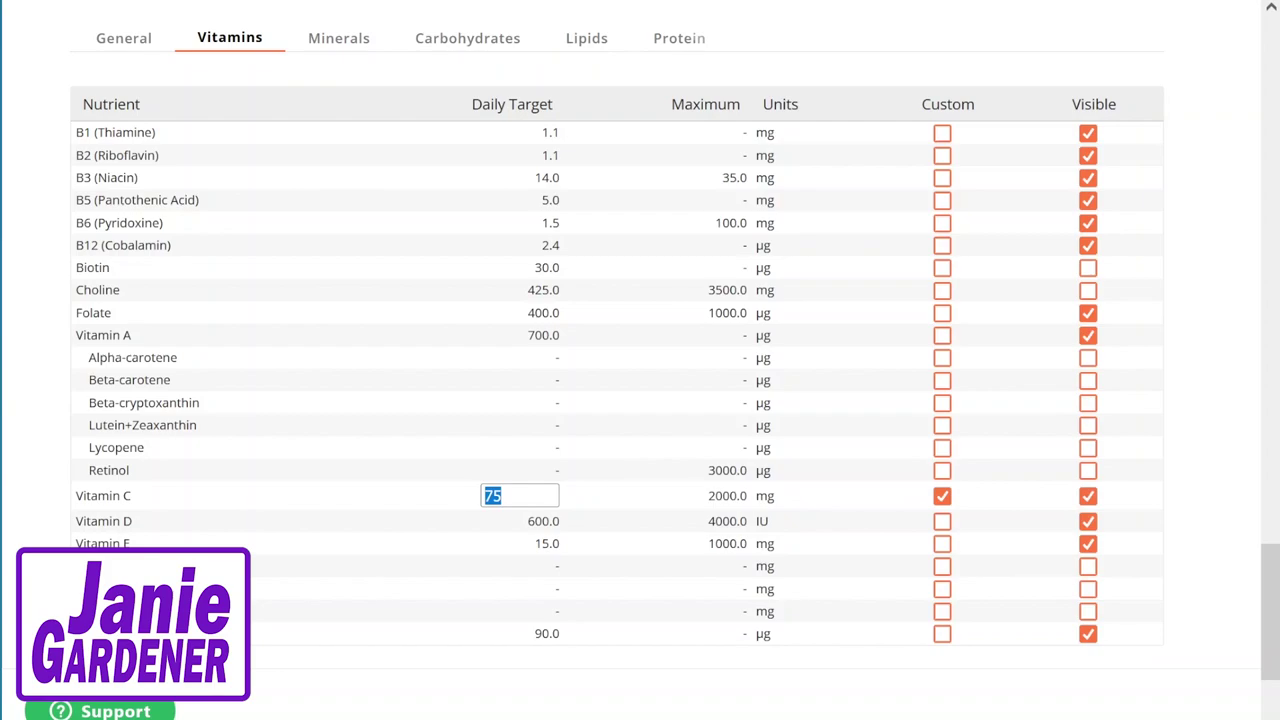
text(750)
key(Return)
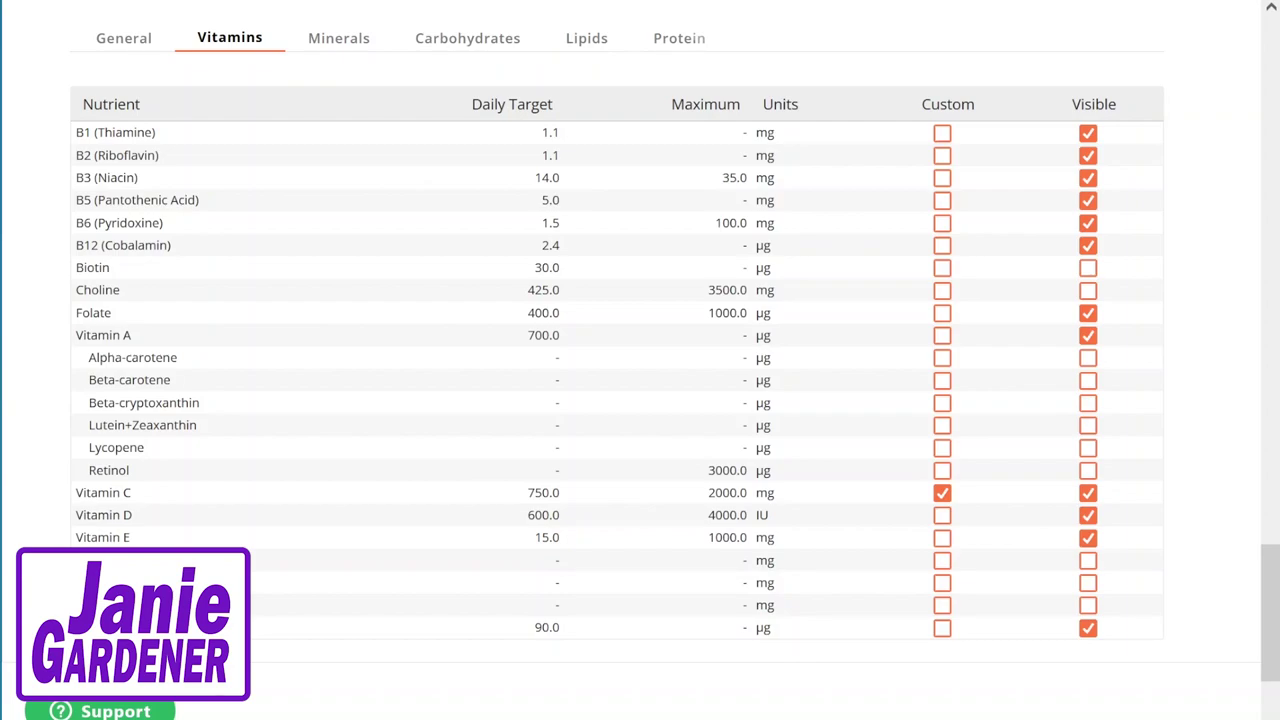
Enable a custom target for vitamin K and set its daily target to 1000 µg
scroll(530, 608, up, 1)
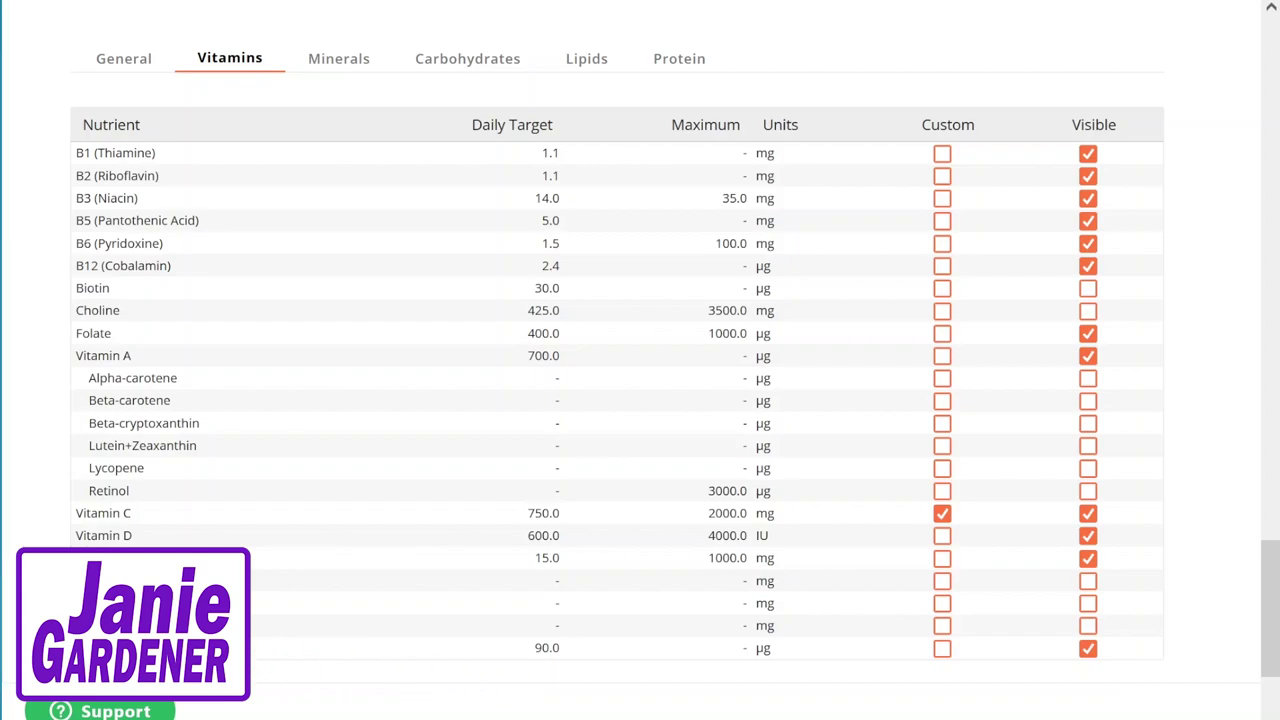
drag(66, 531, 785, 536)
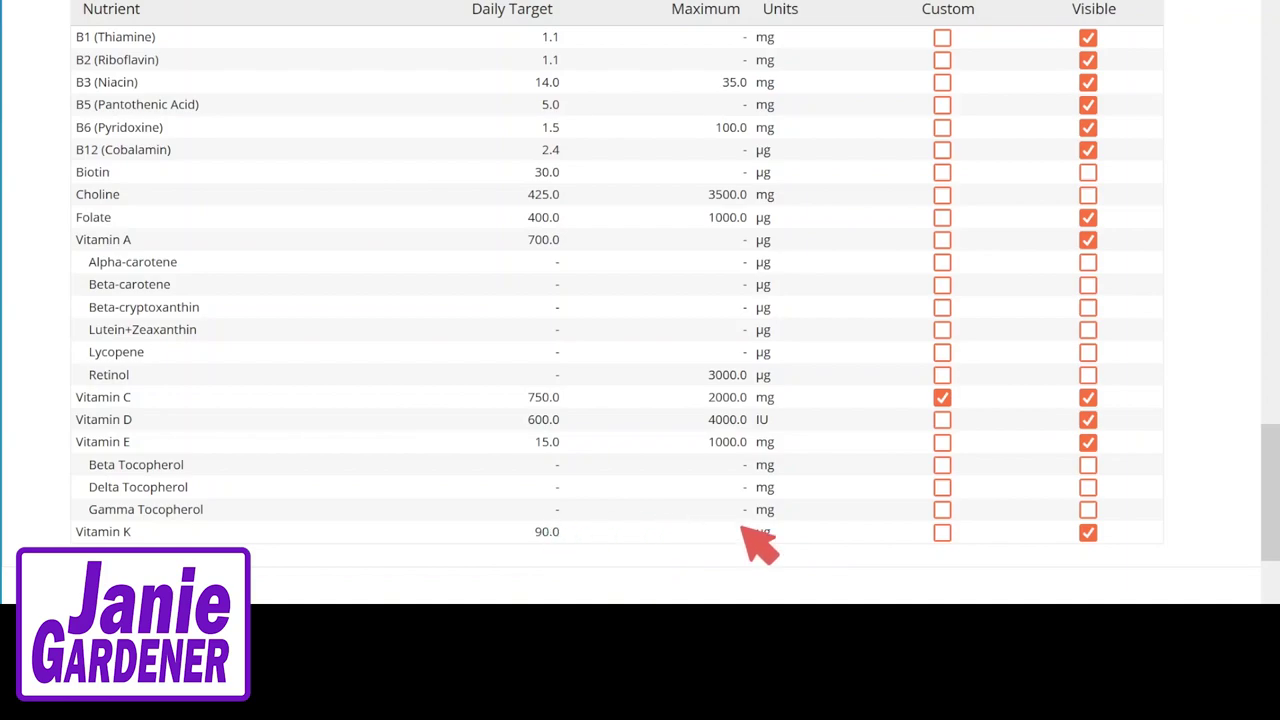
click(938, 532)
click(943, 534)
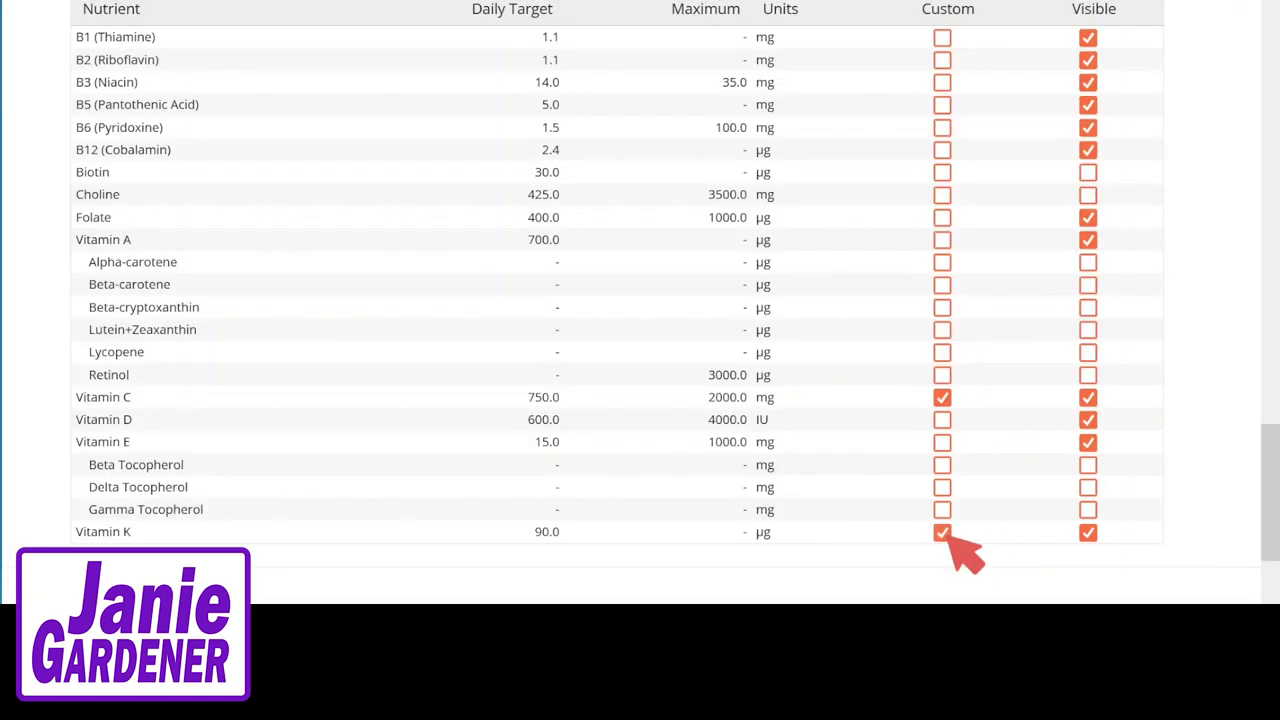
click(547, 532)
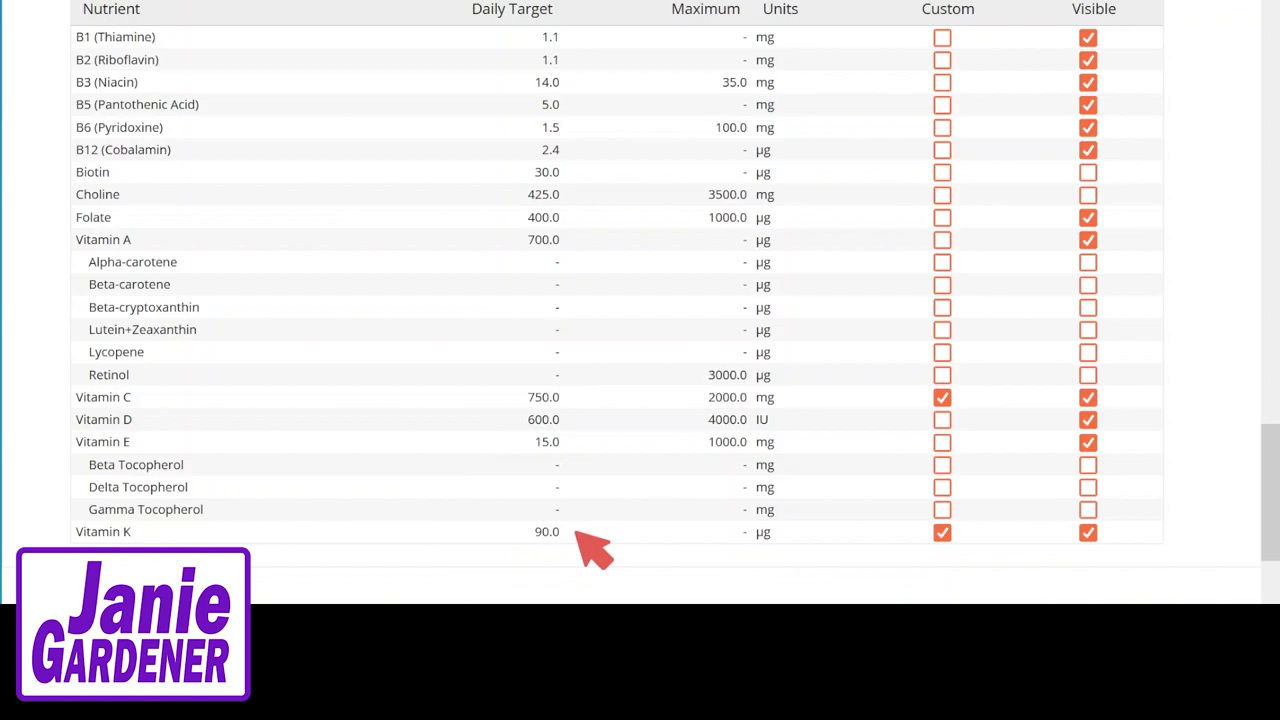
click(575, 531)
click(536, 532)
click(538, 533)
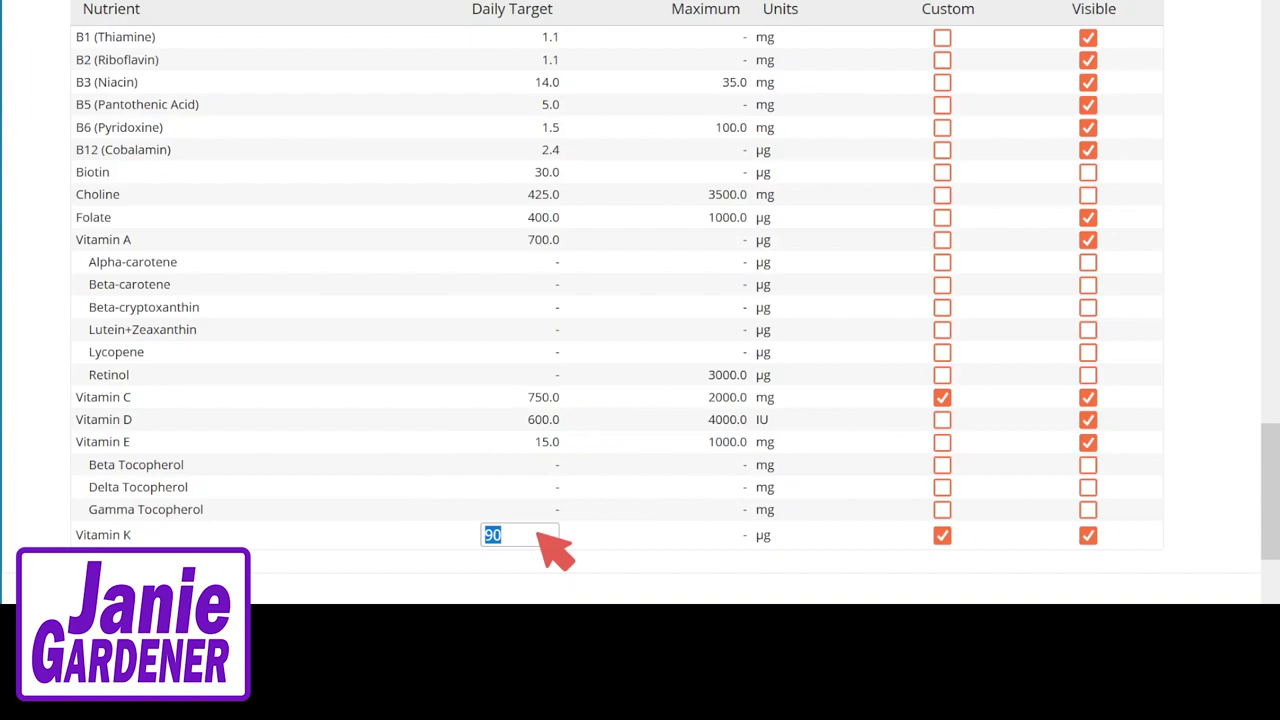
text(1000)
key(Return)
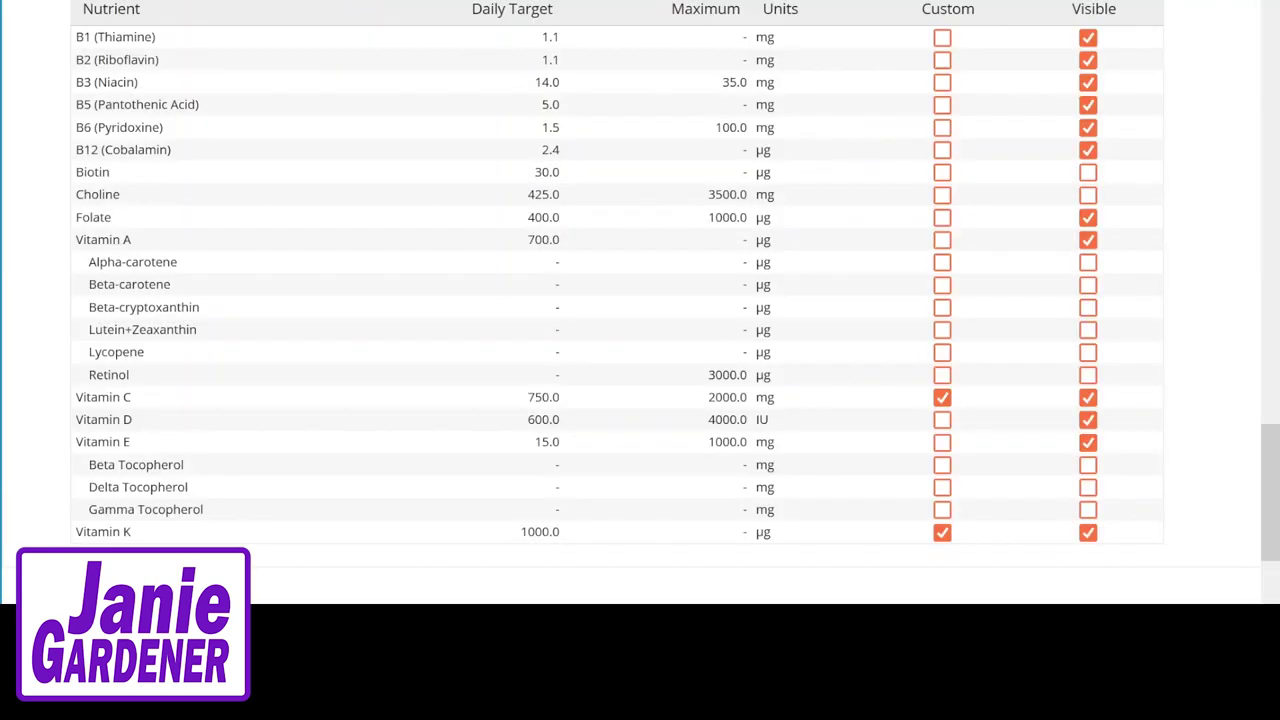
In the Minerals list of nutrient targets, enable a custom target for sodium and set its daily target to 500 mg
click(337, 58)
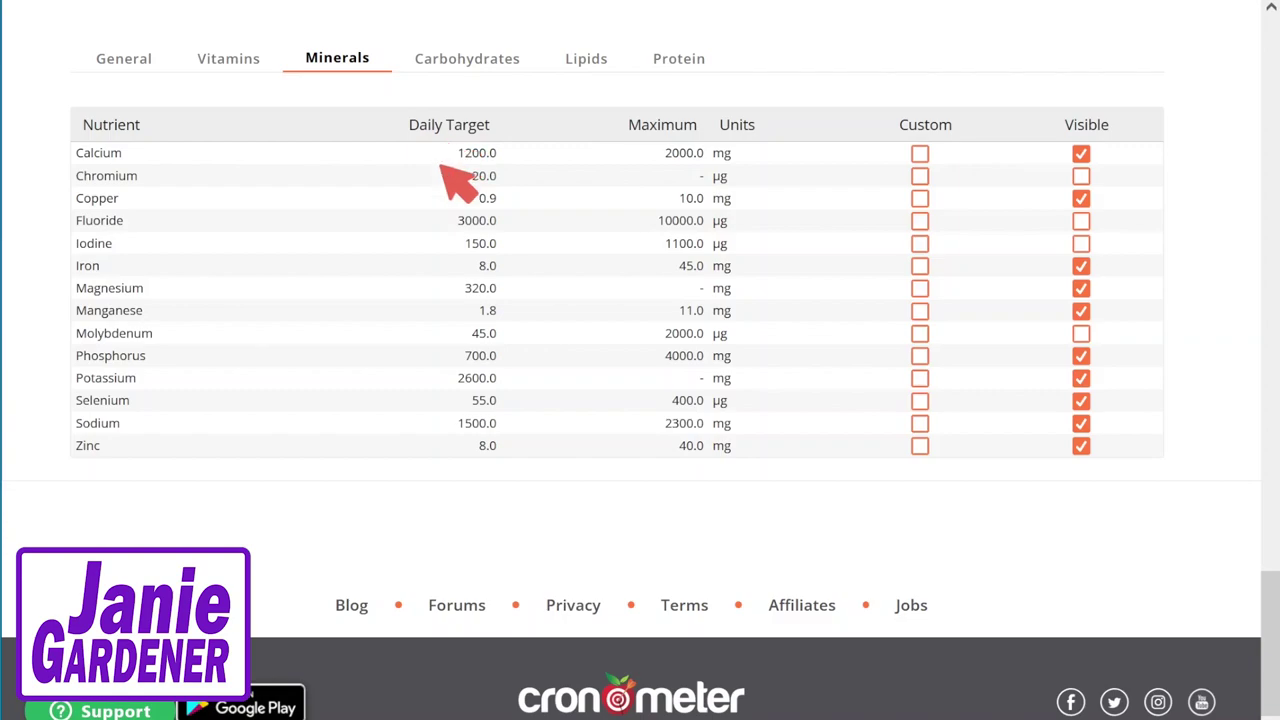
click(58, 424)
mouse_move(68, 423)
mouse_down()
mouse_move(651, 443)
mouse_move(742, 425)
mouse_up()
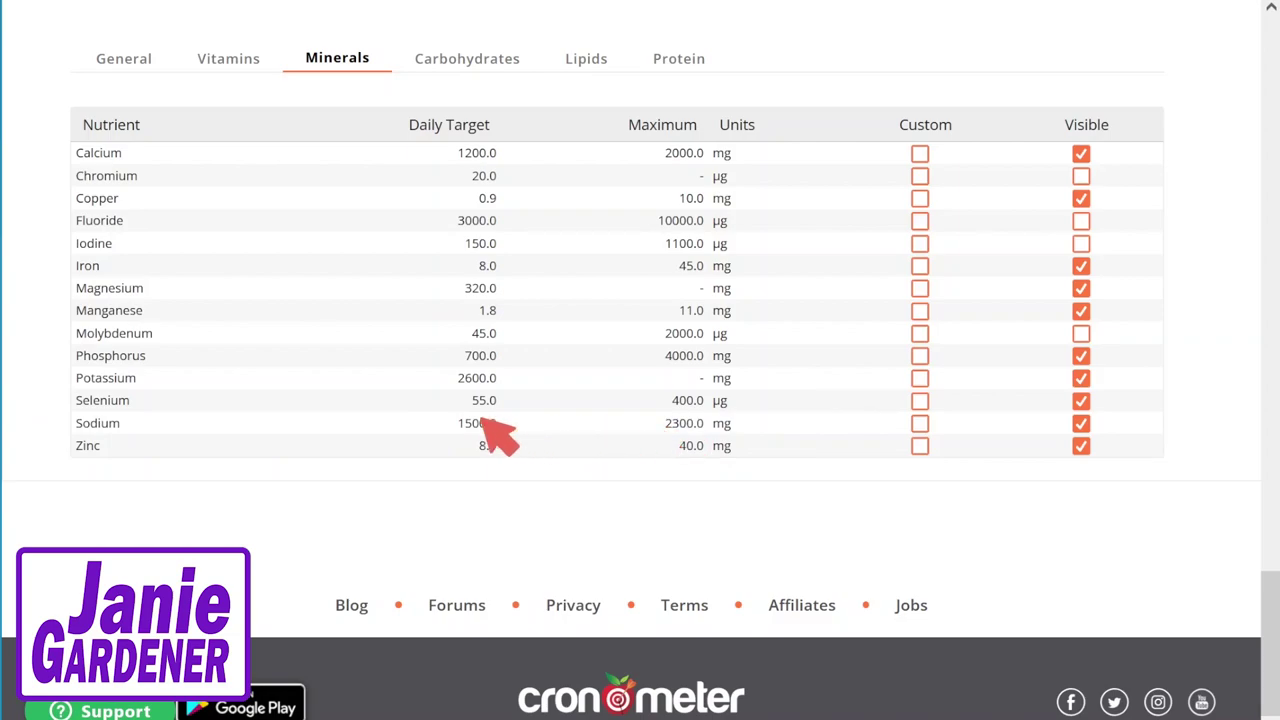
drag(436, 423, 503, 424)
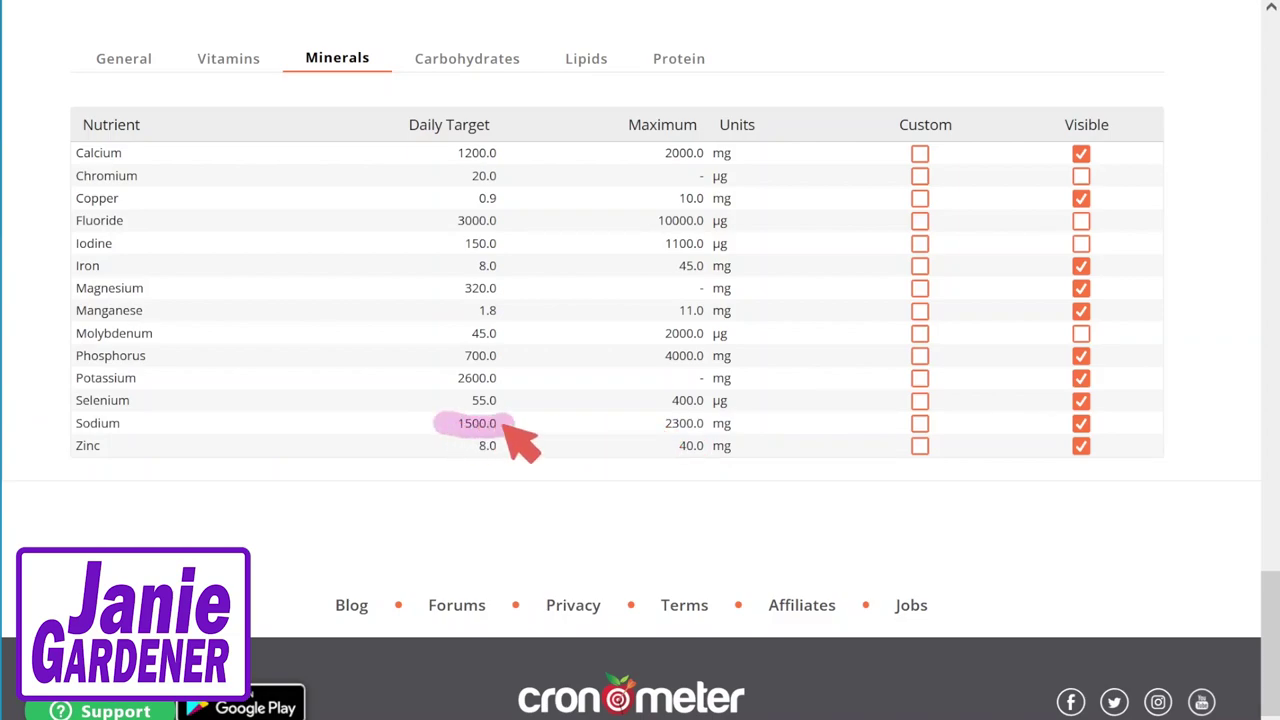
click(718, 425)
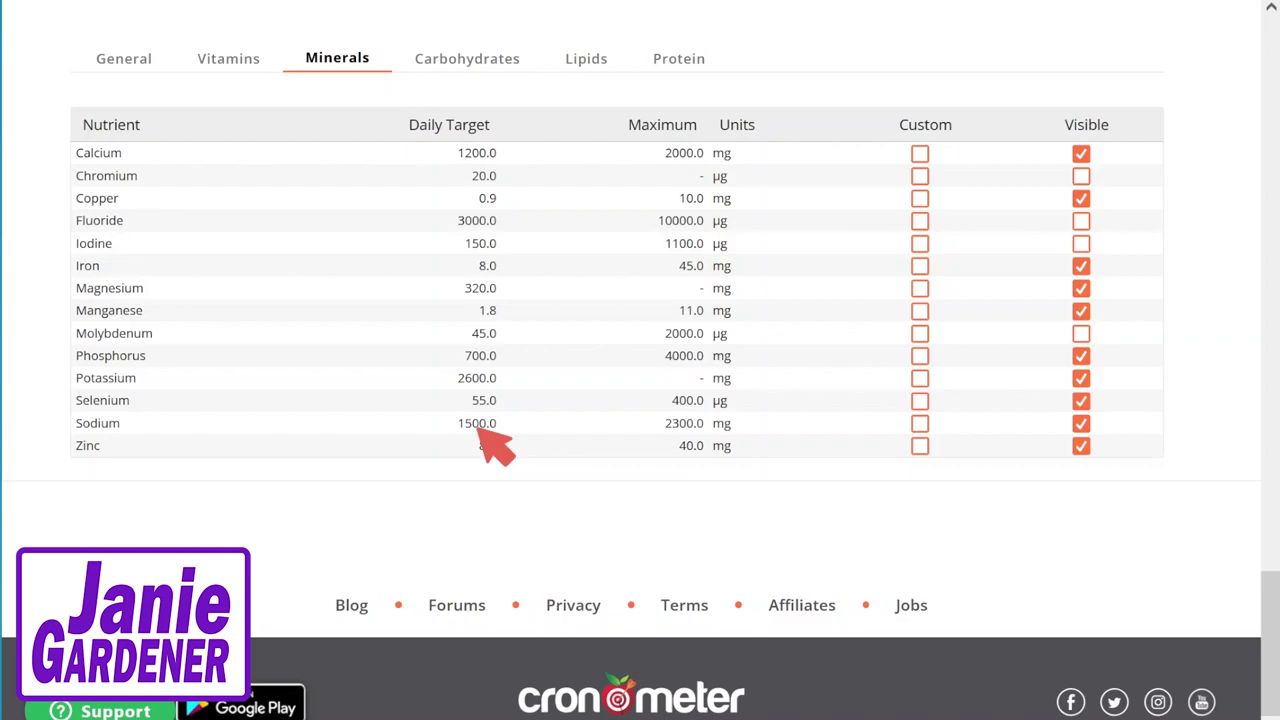
click(918, 421)
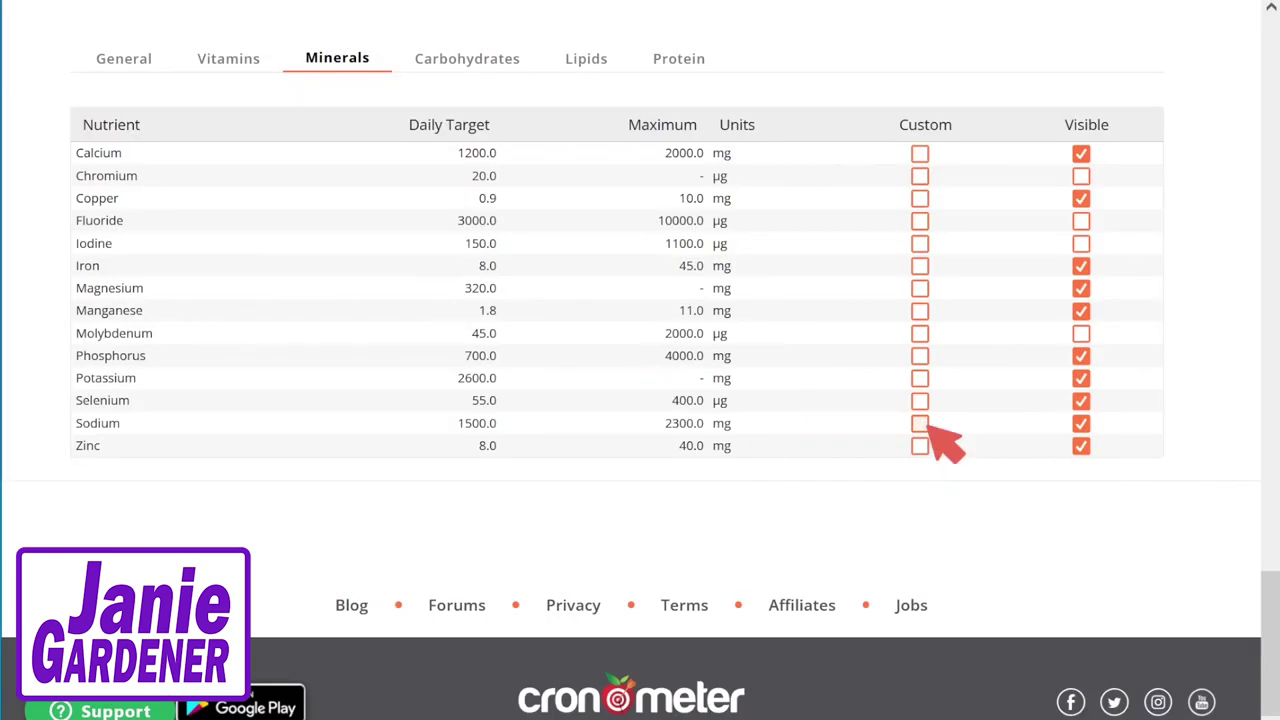
click(921, 425)
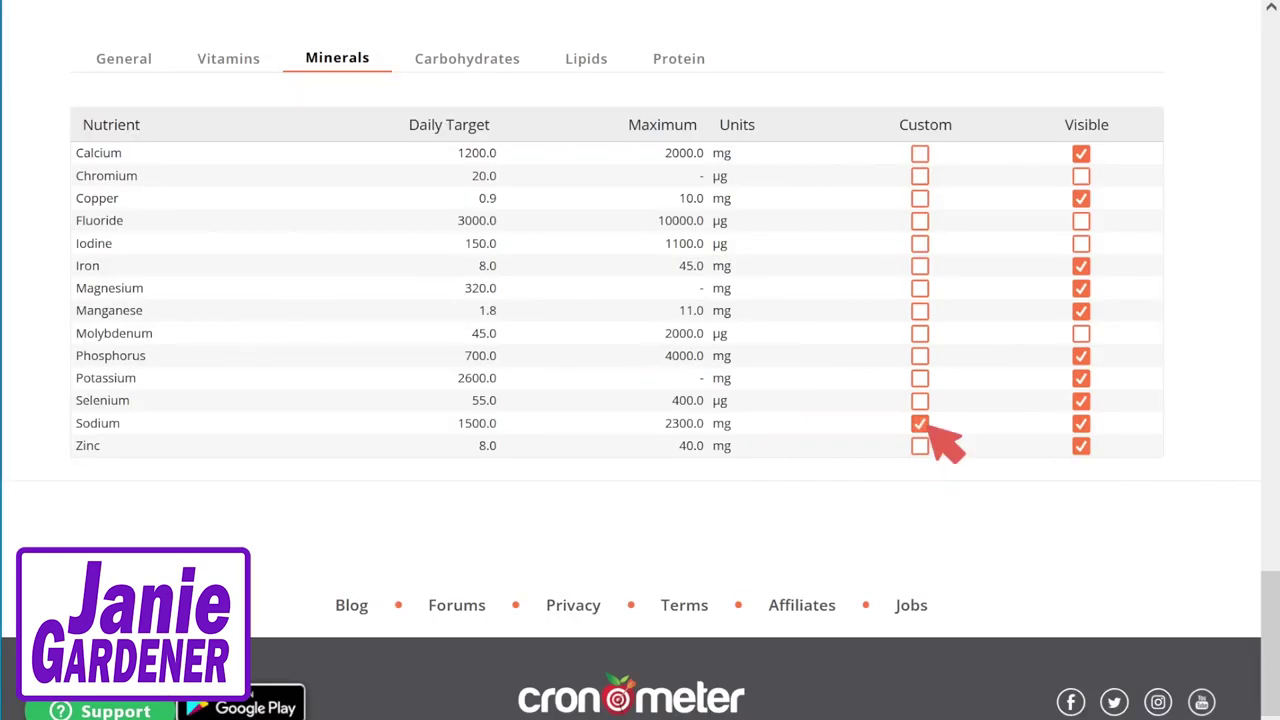
click(477, 424)
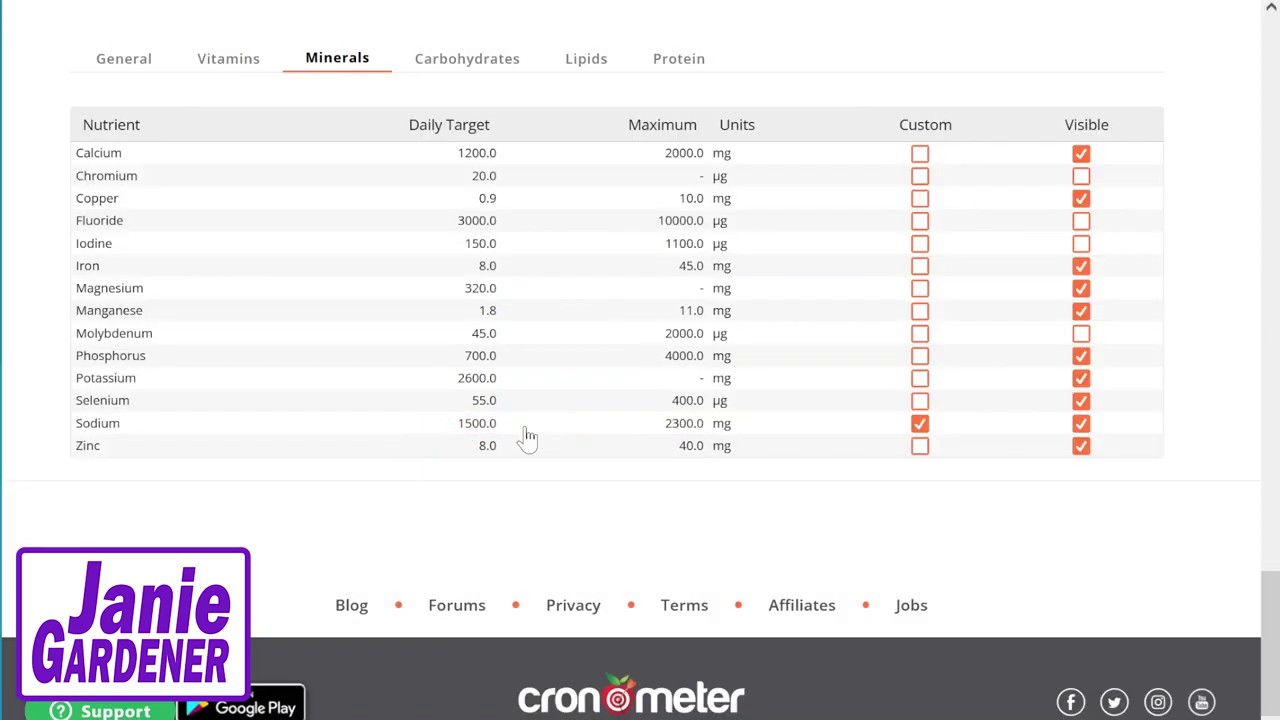
click(487, 425)
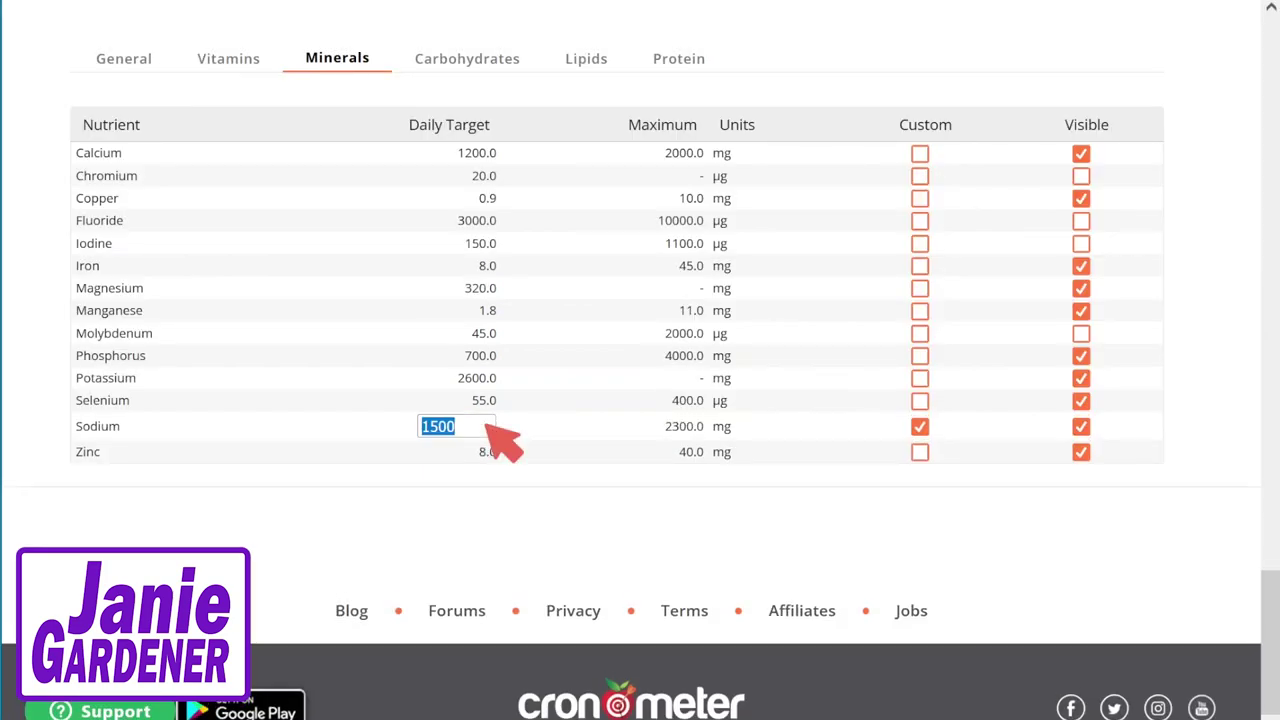
text(500)
key(Return)
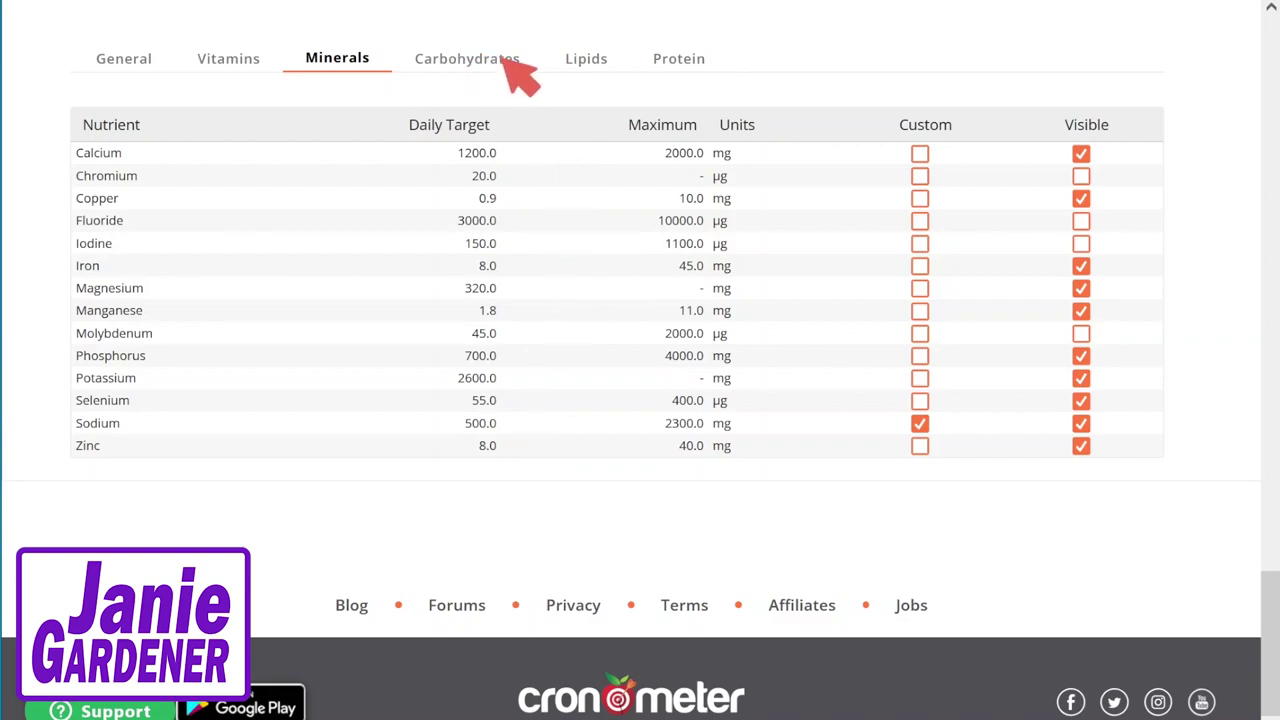
Open the Lipids list of nutrient targets and enable custom targets for omega-3 and omega-6
click(570, 60)
drag(574, 60, 618, 60)
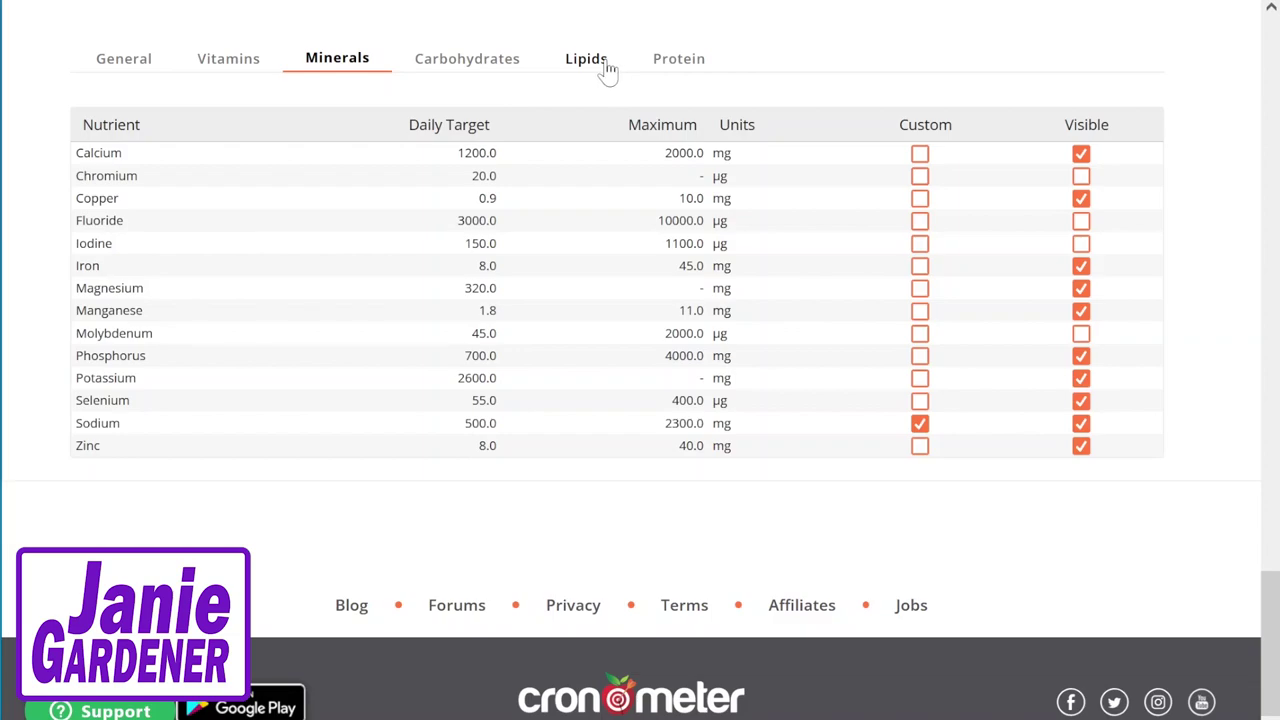
click(616, 68)
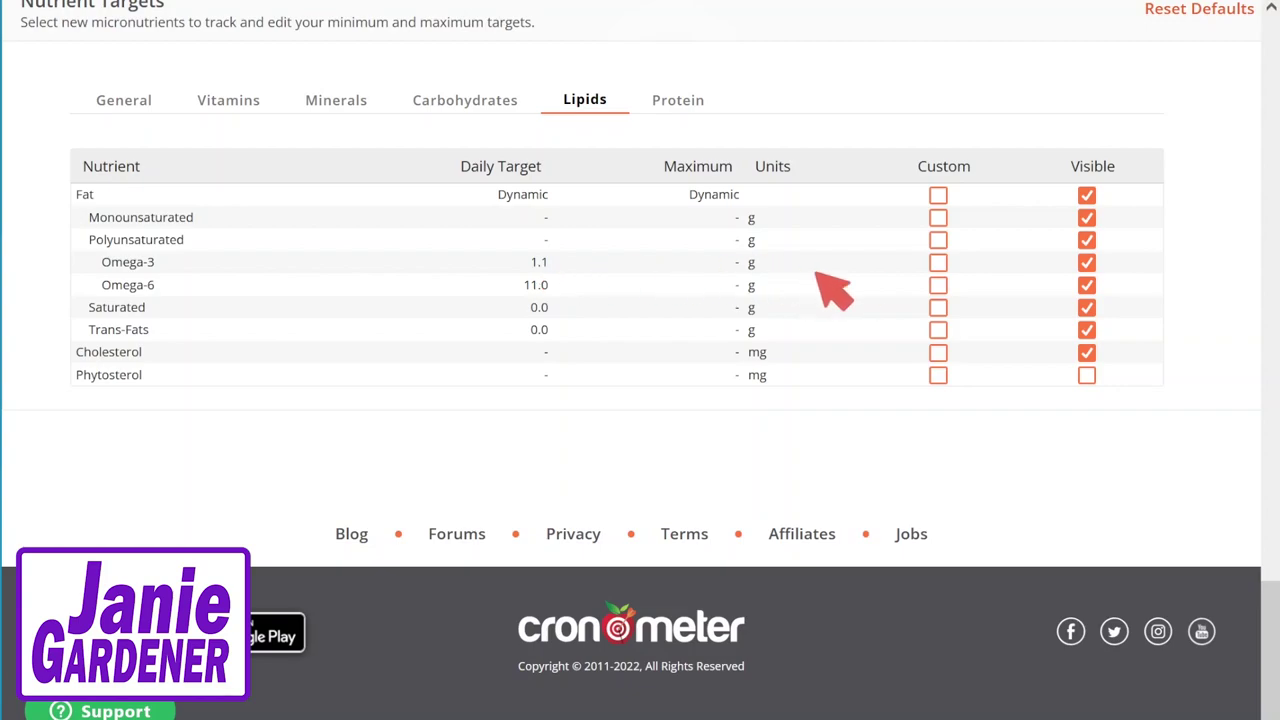
click(935, 261)
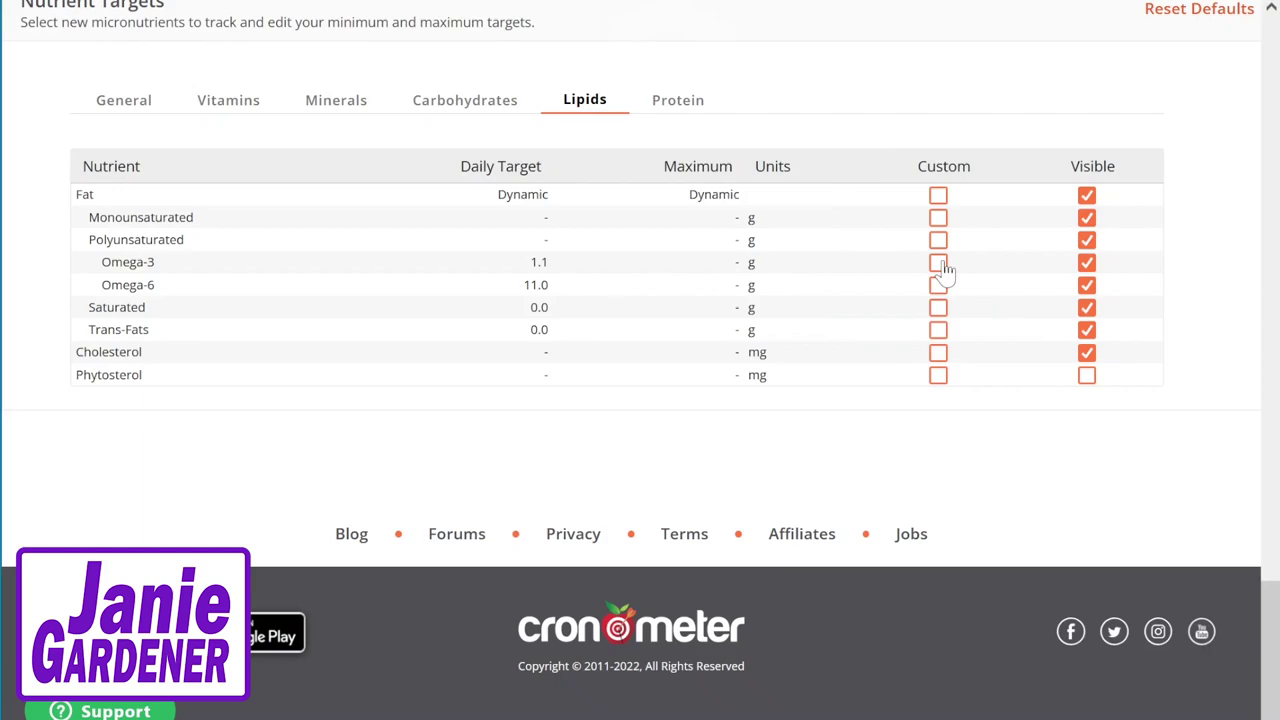
click(940, 264)
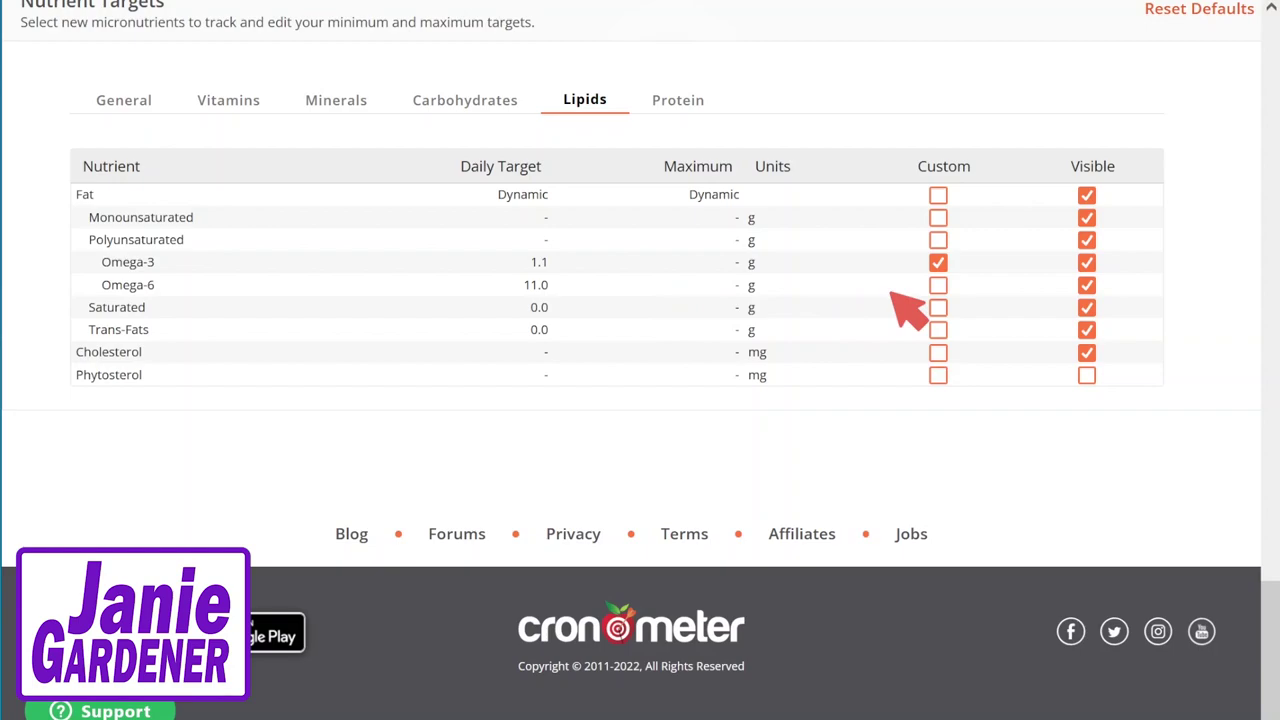
click(938, 287)
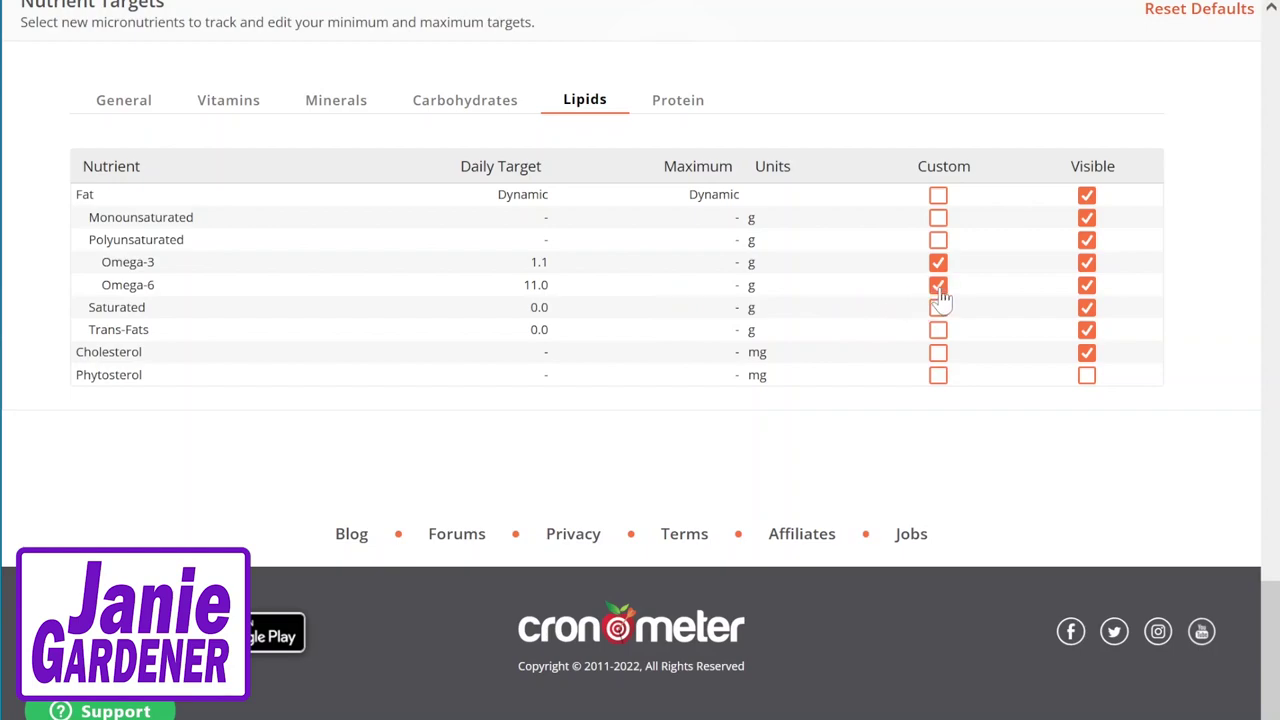
Set the daily targets for both omega-3 and omega-6 to 2.5 g
click(537, 265)
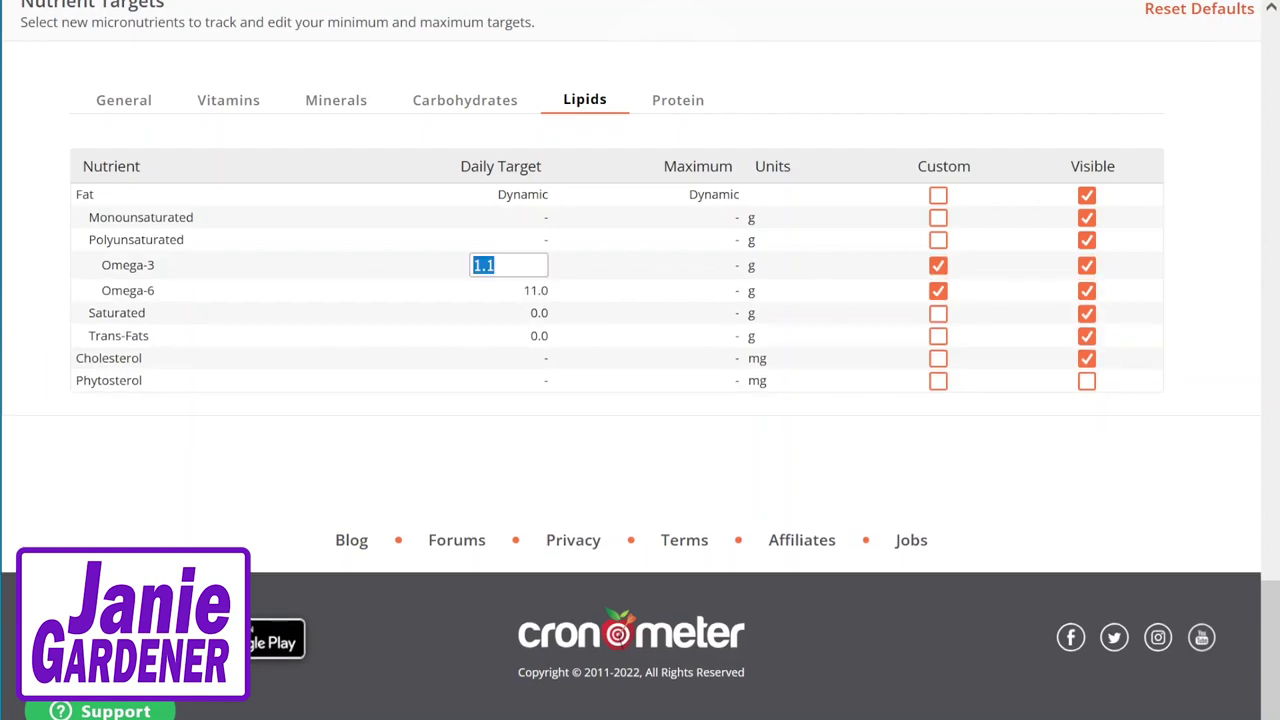
text(2.5)
click(540, 289)
text(2.5)
key(Return)
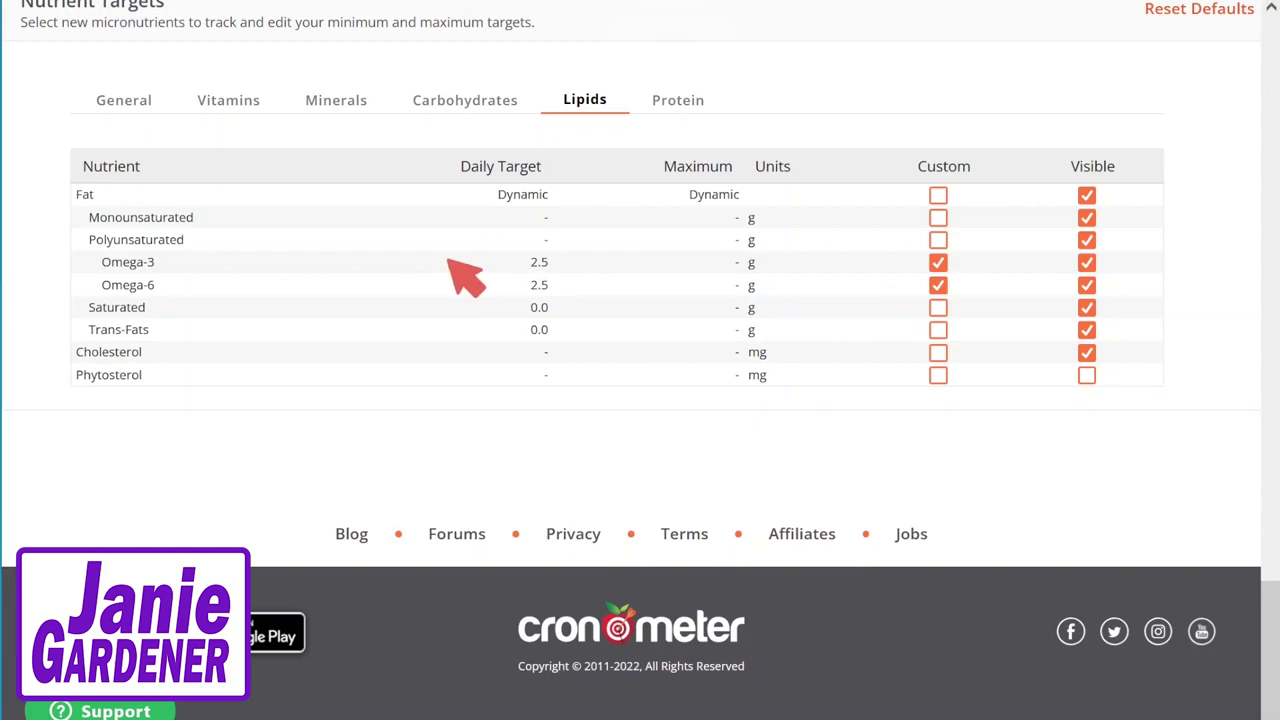
click(479, 266)
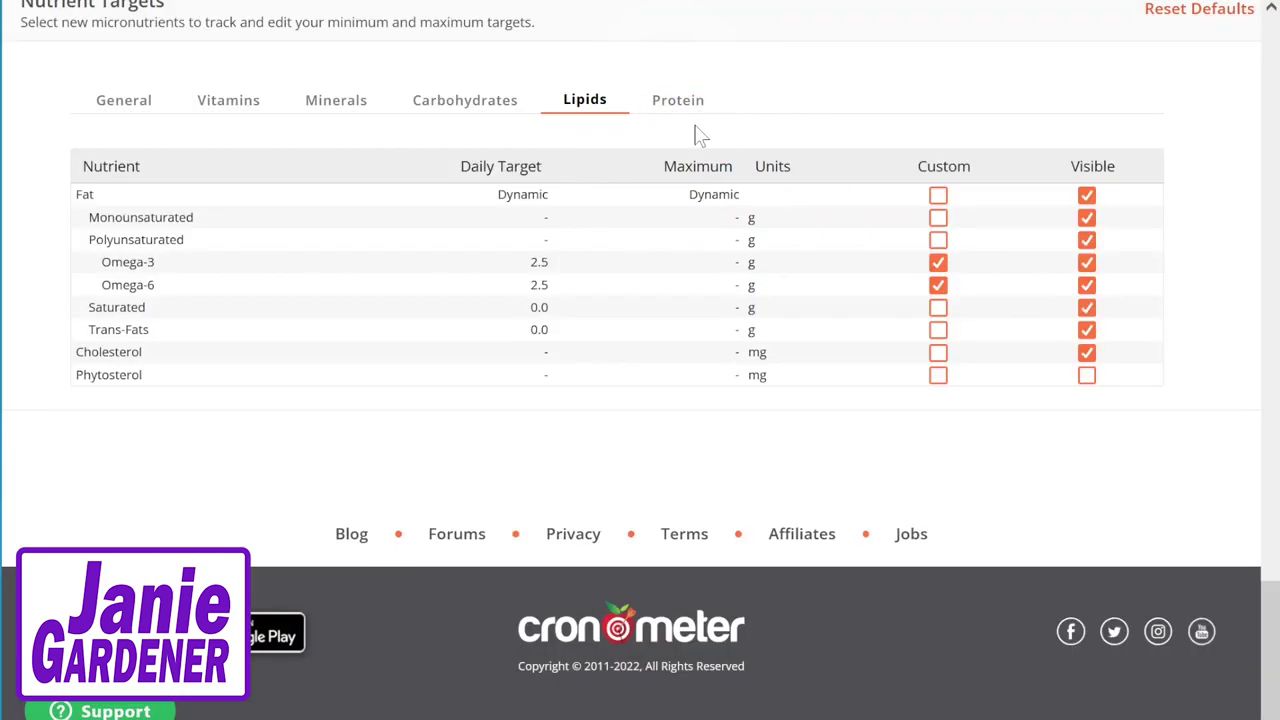
In the Protein list of nutrient targets, enable a custom target for lysine and set its daily target to 2.8 g
click(690, 112)
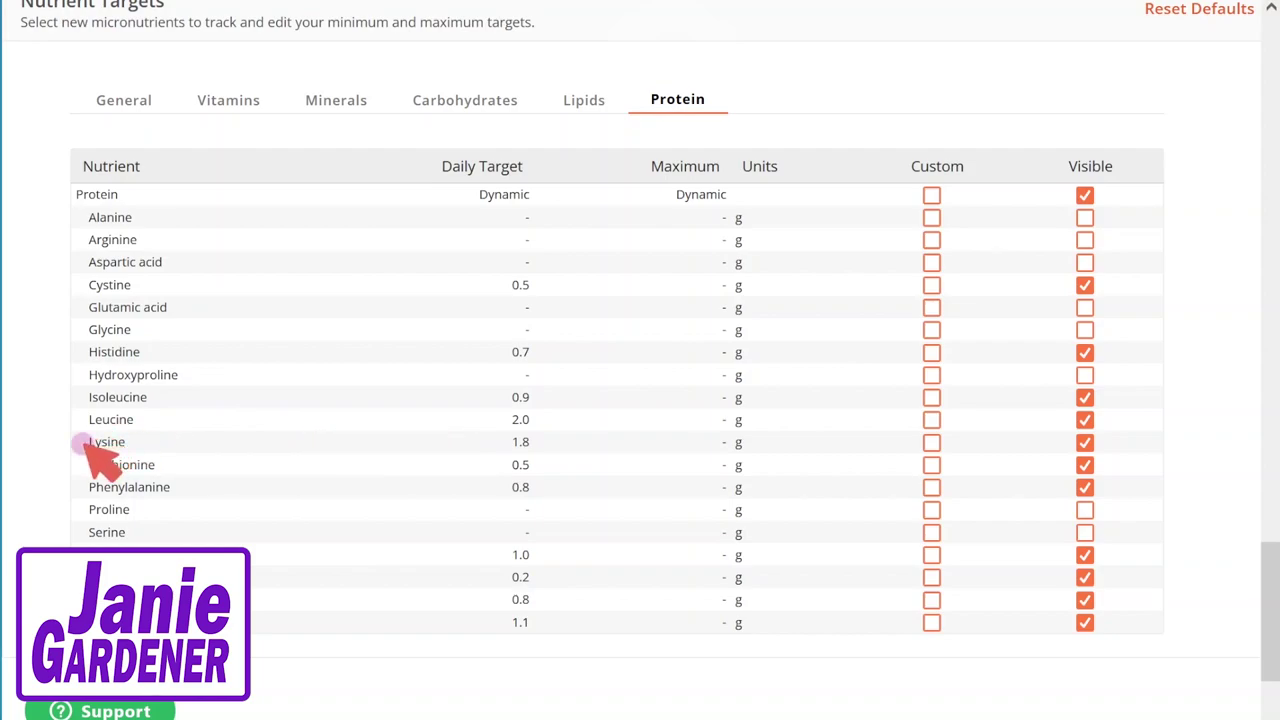
drag(224, 449, 746, 445)
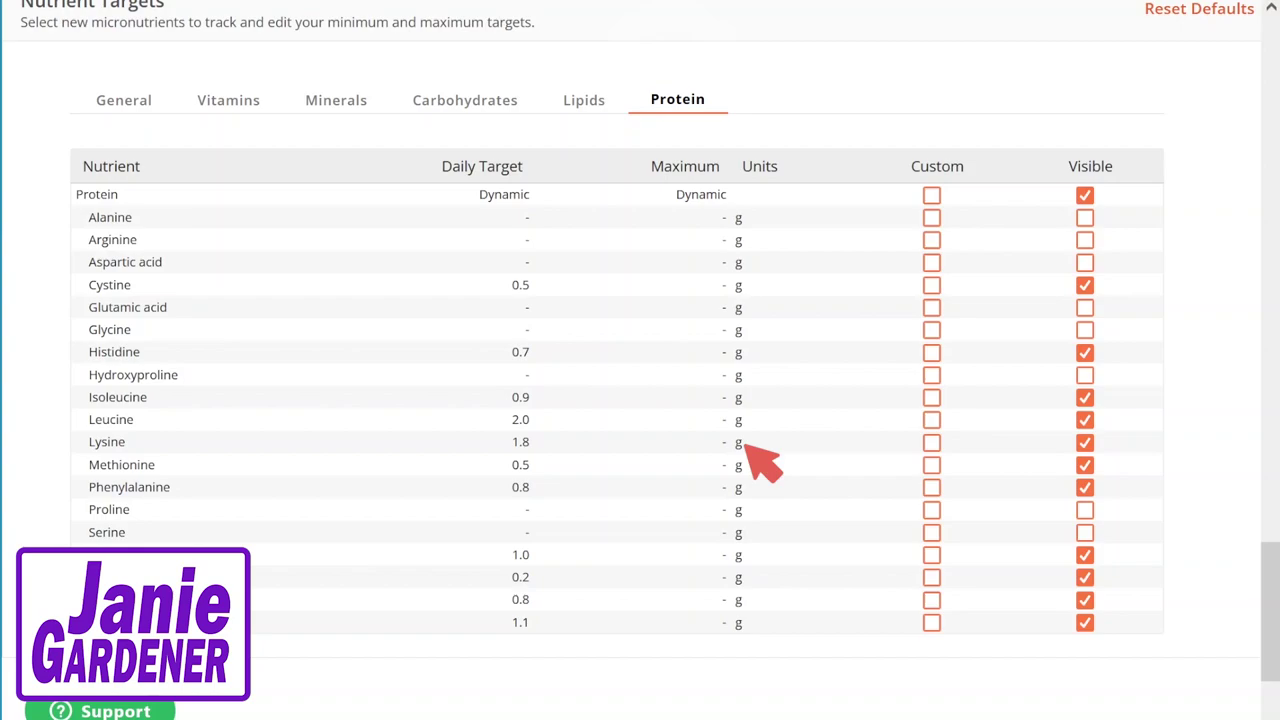
click(903, 443)
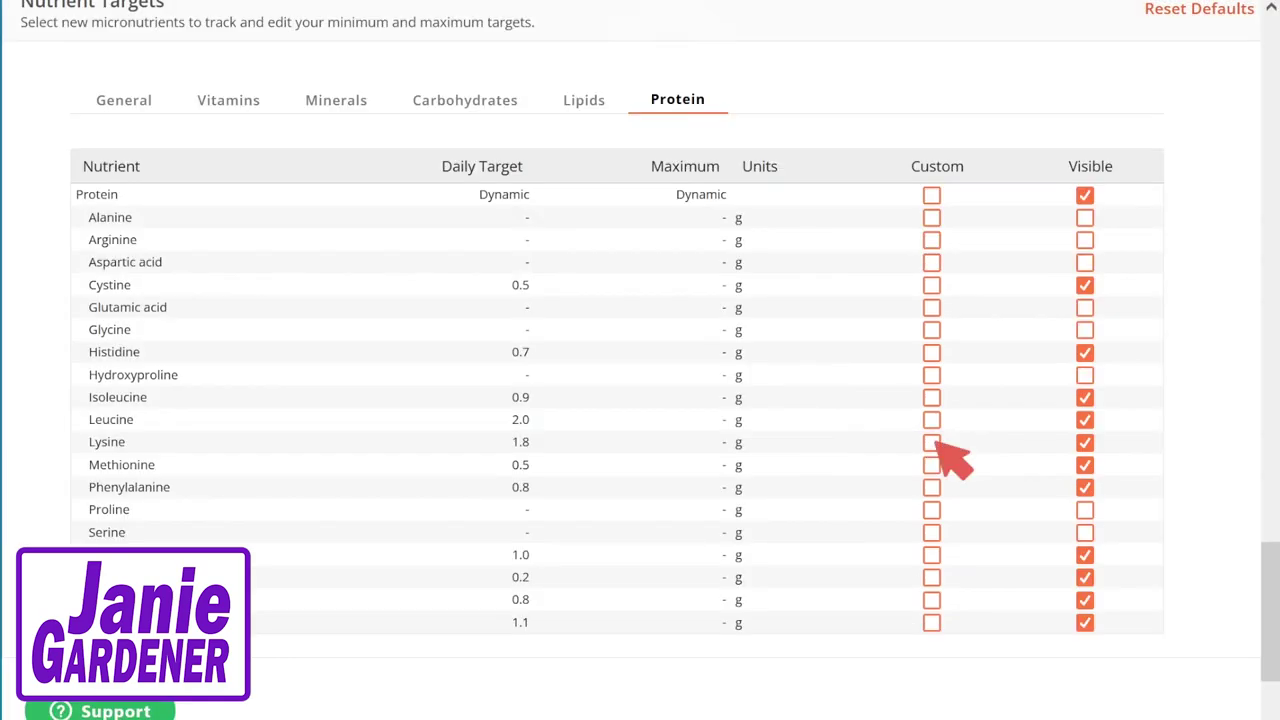
click(932, 443)
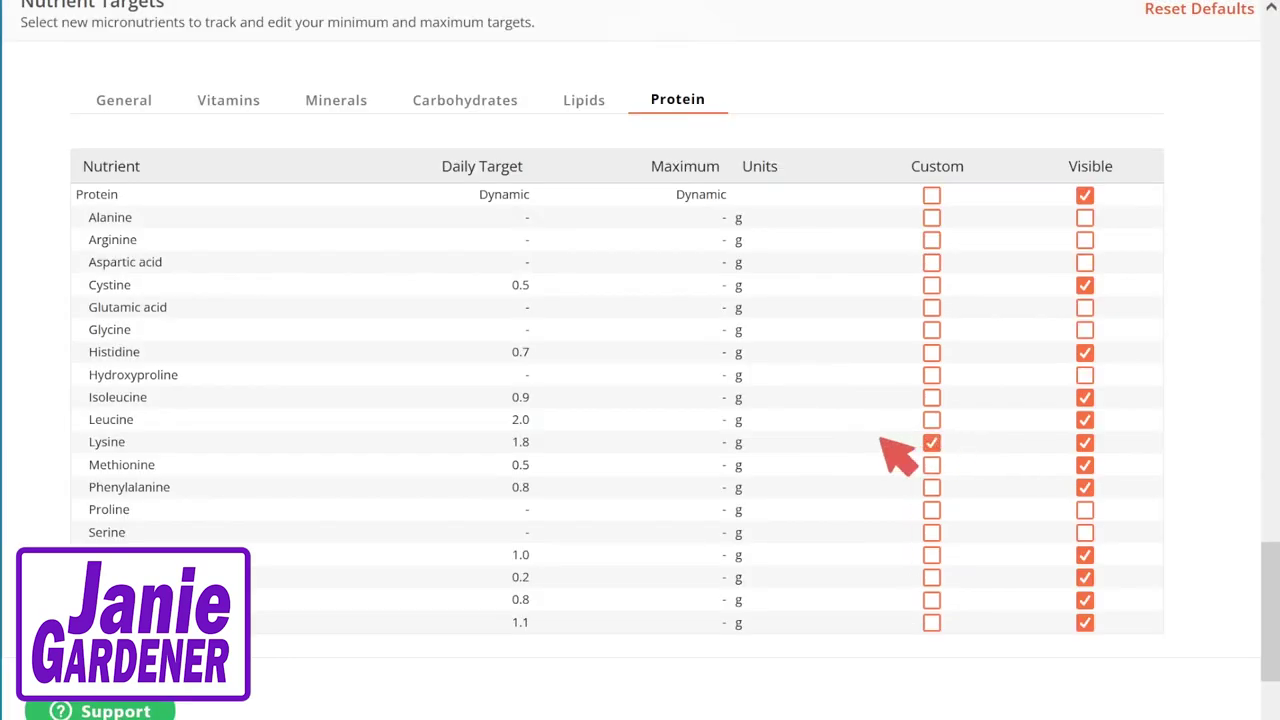
click(524, 446)
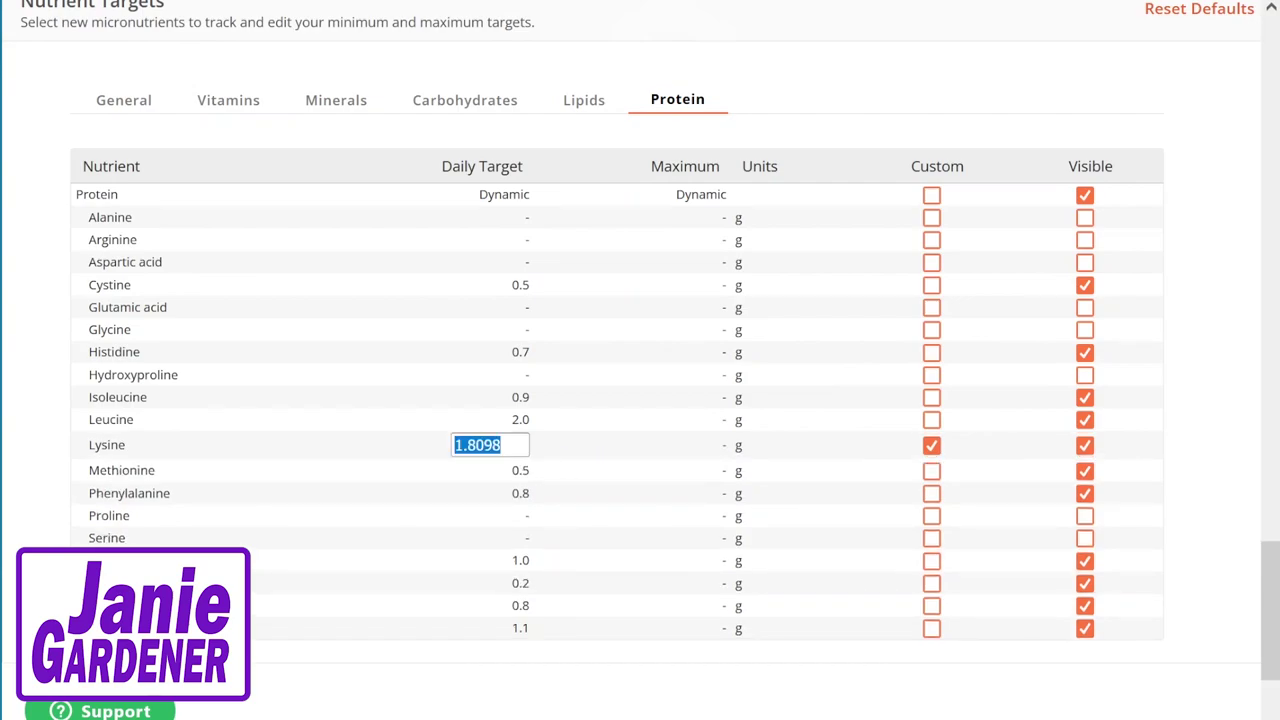
text(2.8)
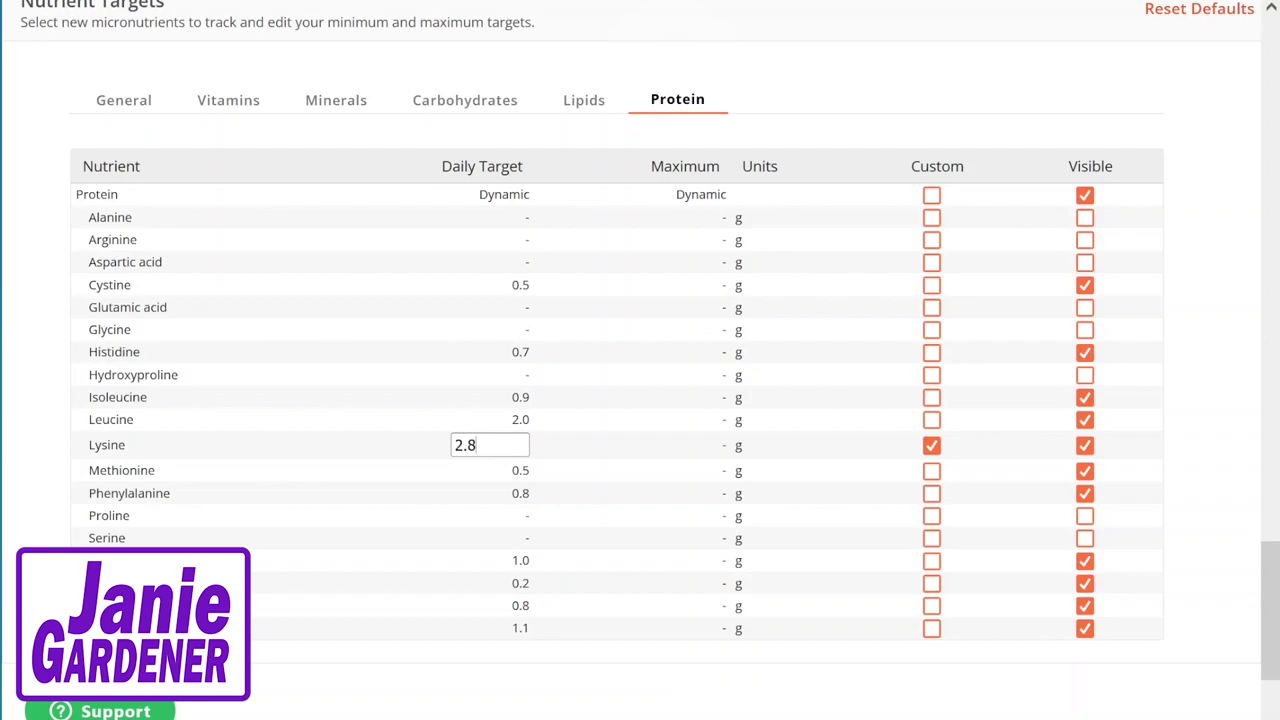
key(Return)
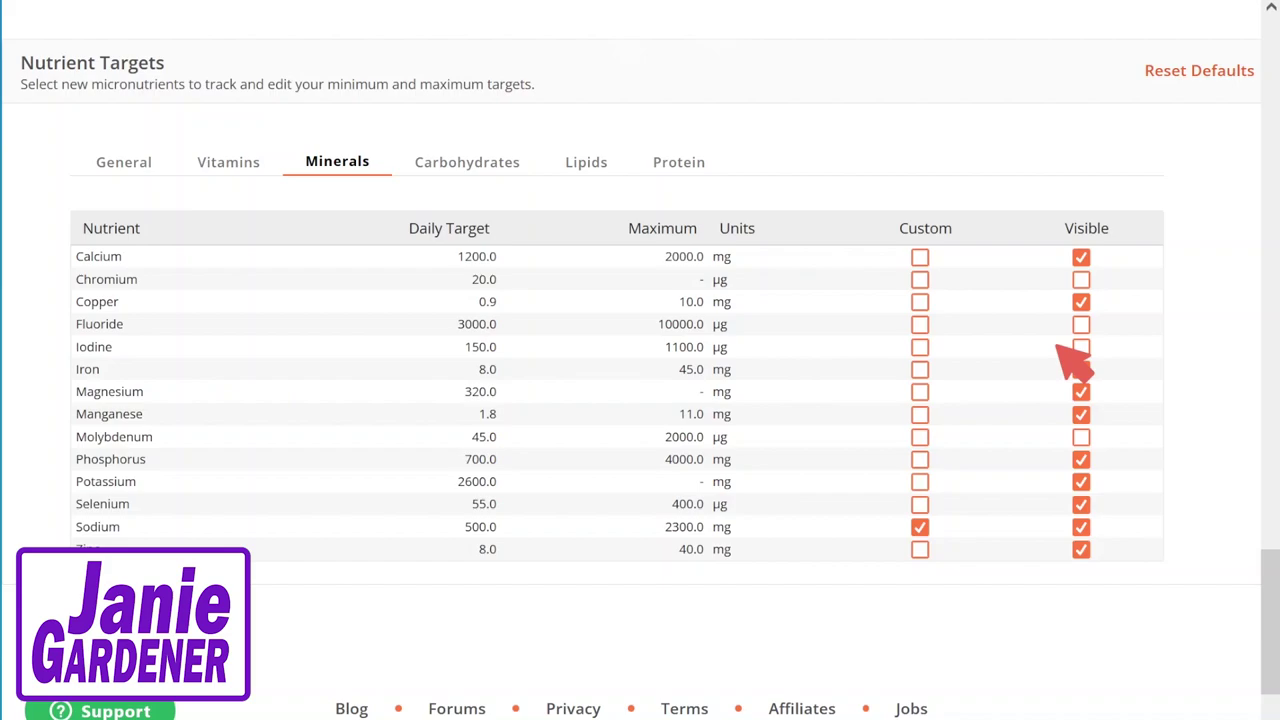
Return to the Minerals list and examine iodine's visibility setting, daily target and units
click(1082, 345)
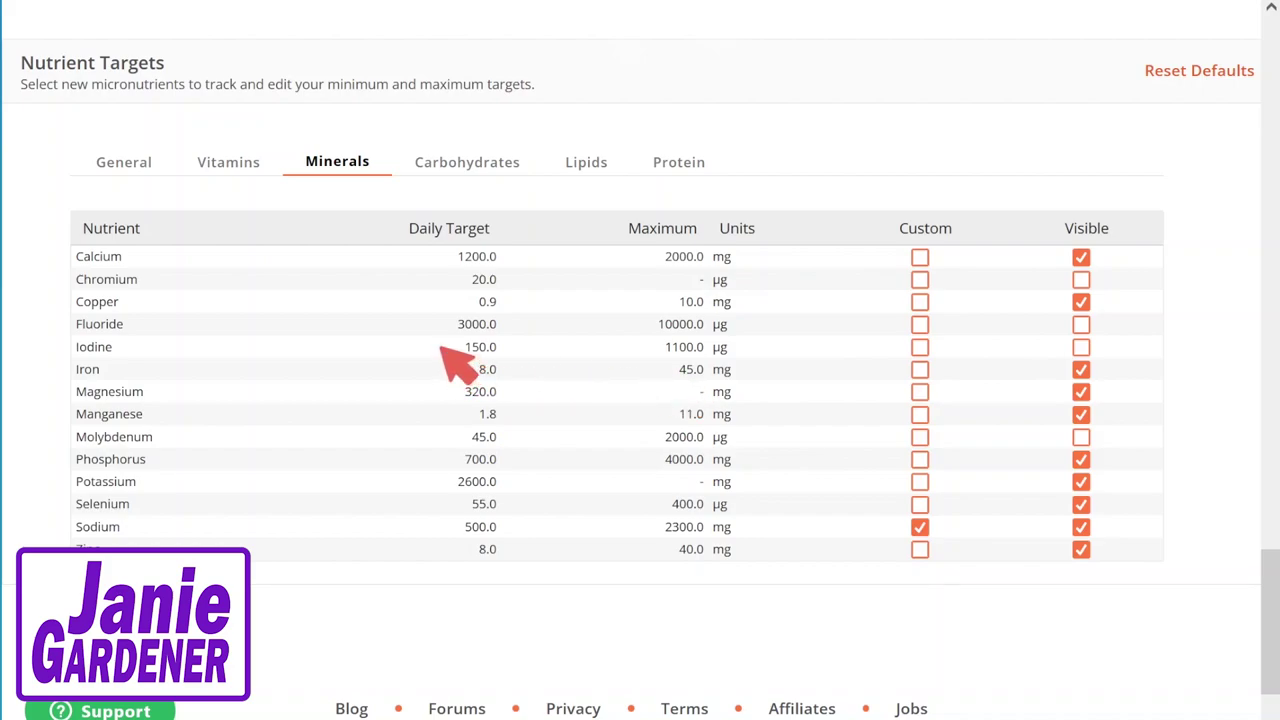
drag(436, 347, 468, 352)
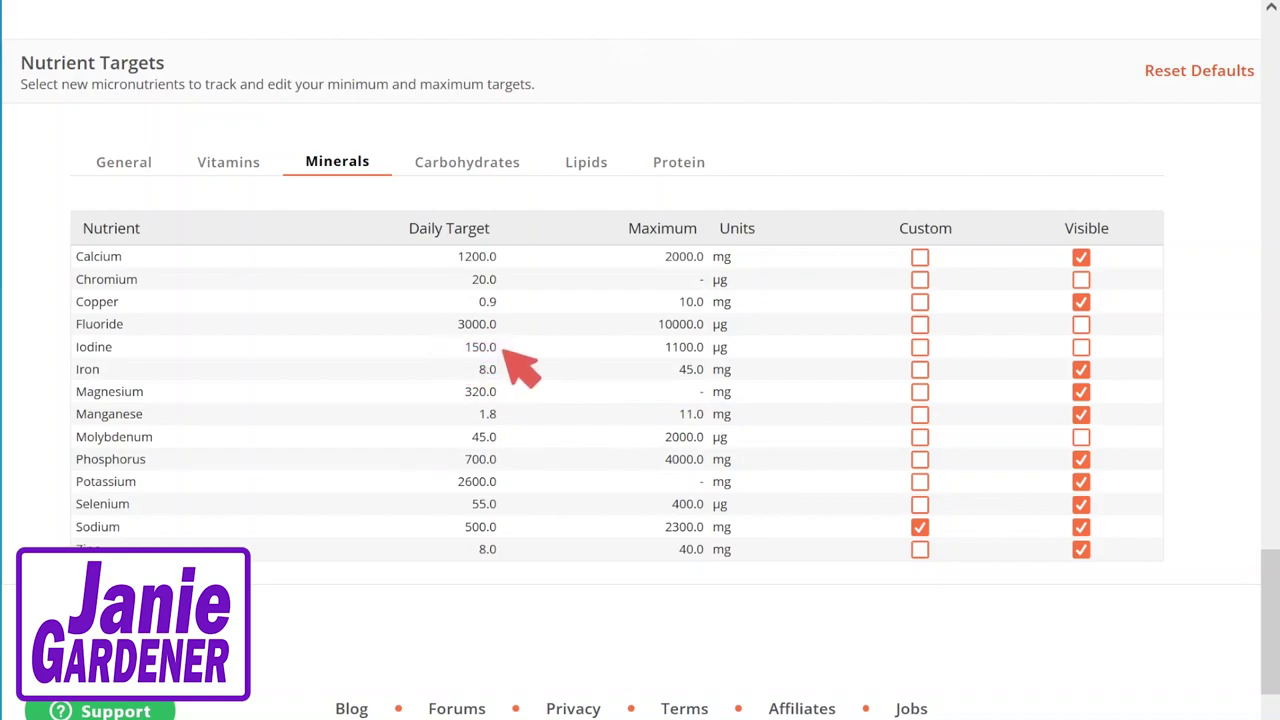
click(728, 347)
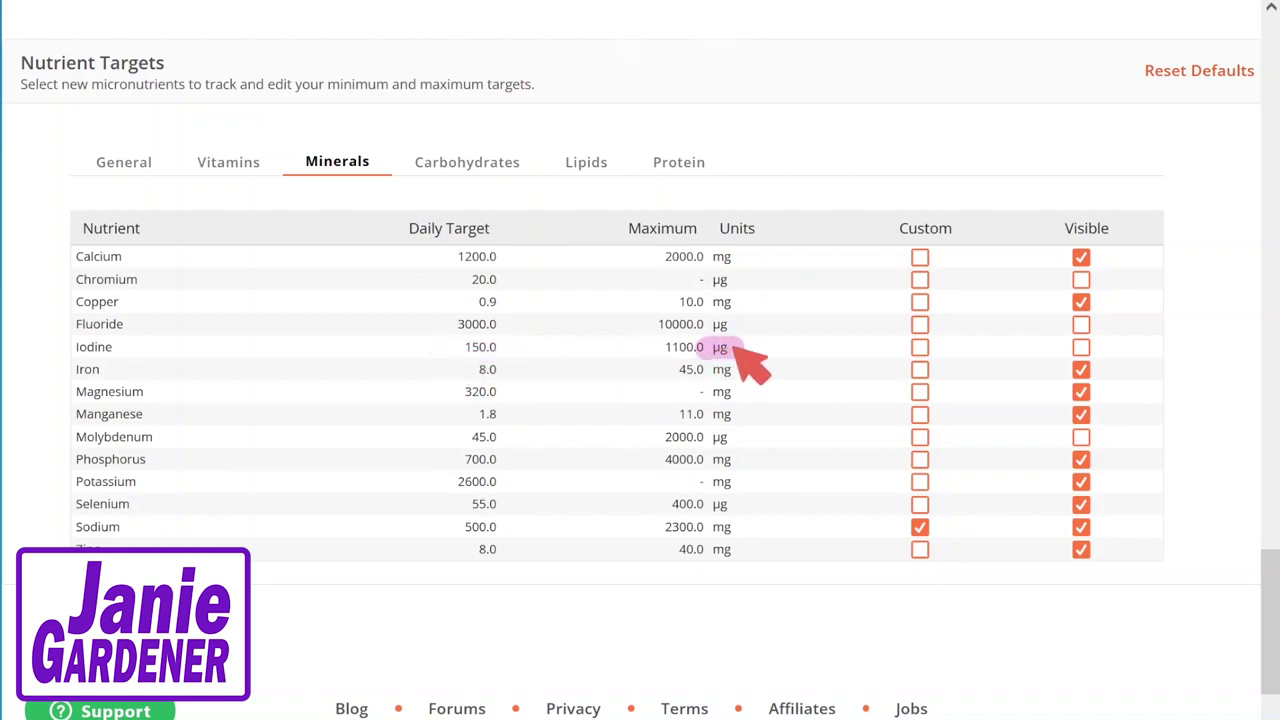